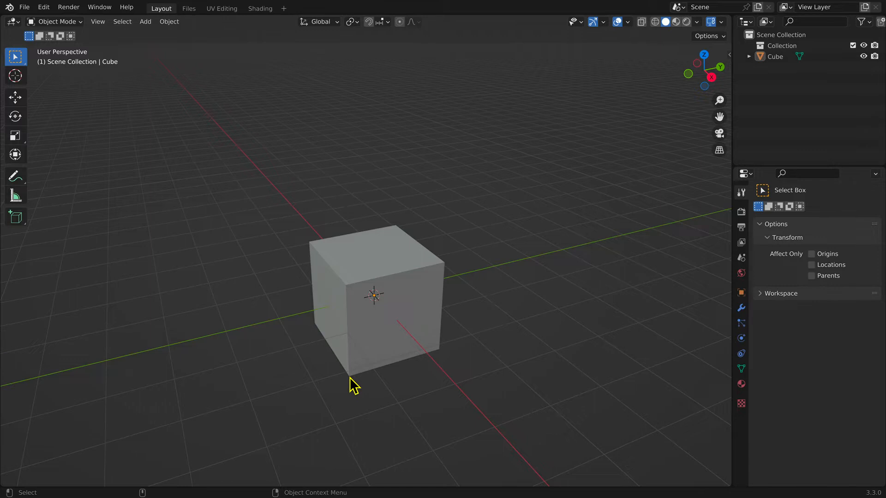
# Install the add-on from pbr-painter-2.3.4.zip in the Desktop folder
pyautogui.click(46, 8)
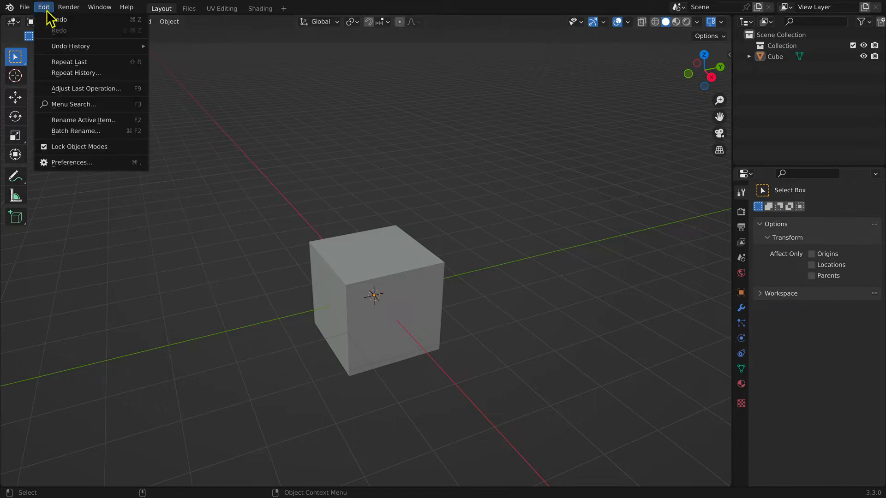
pyautogui.click(75, 164)
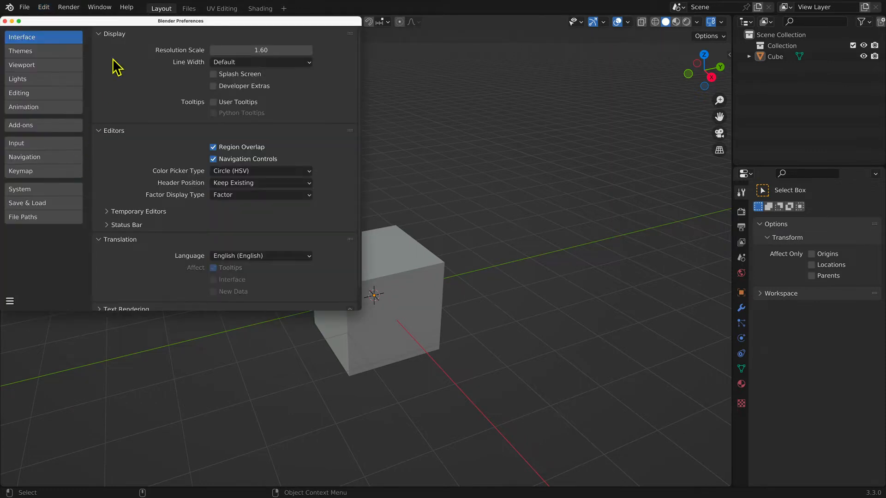
pyautogui.moveTo(126, 22); pyautogui.dragTo(311, 129)
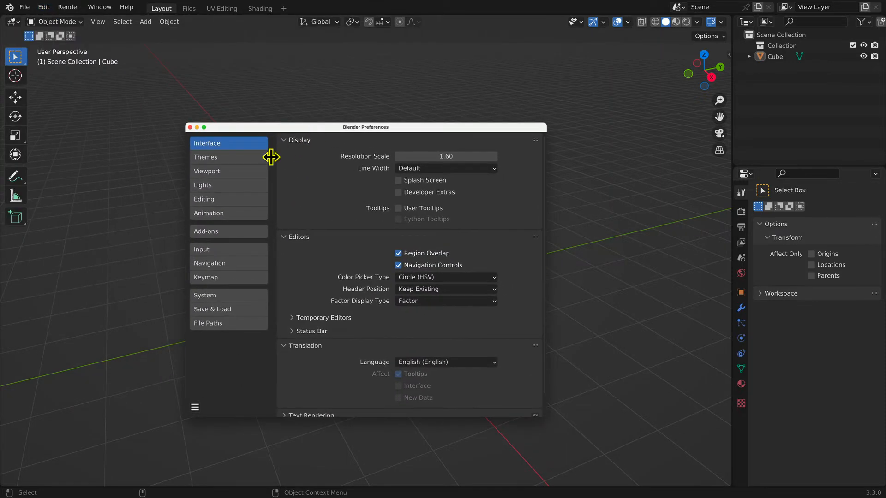
pyautogui.click(232, 233)
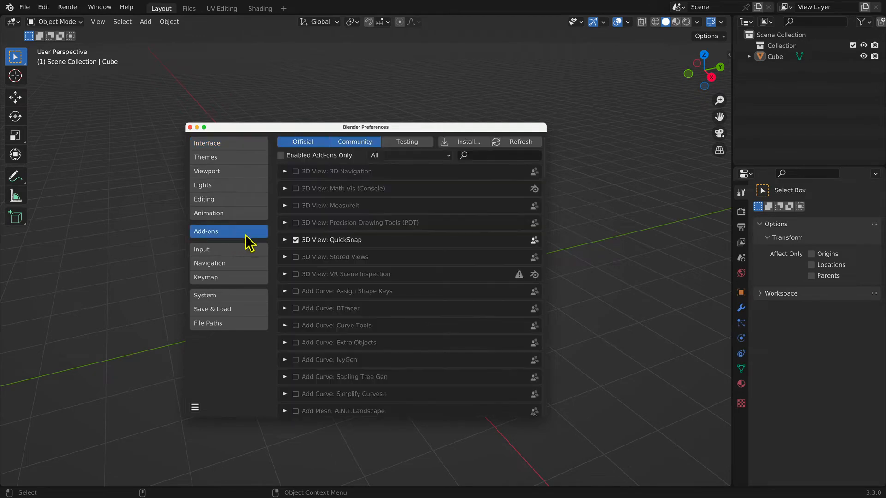
pyautogui.click(461, 143)
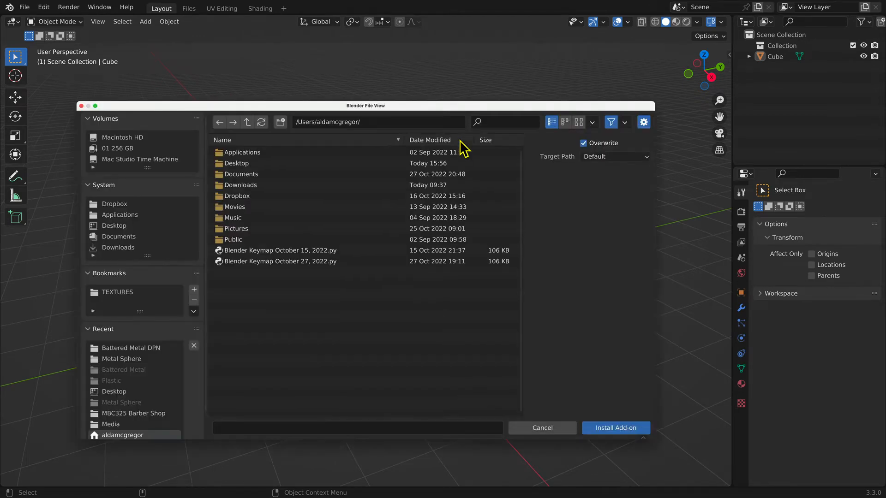
pyautogui.click(124, 226)
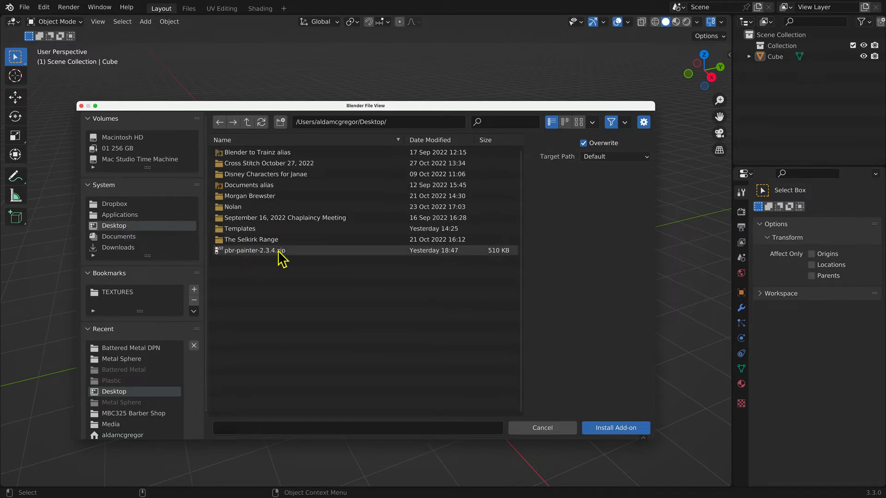
pyautogui.click(300, 251)
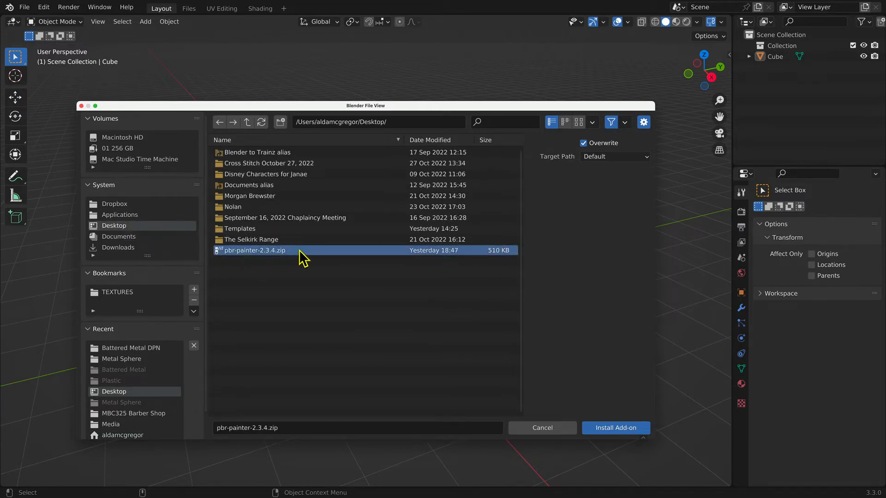
pyautogui.click(596, 431)
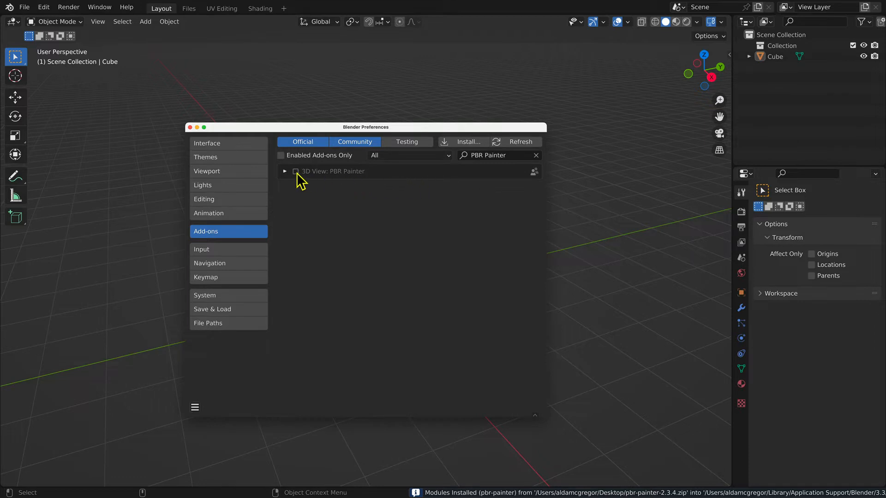
# Enable the PBR Painter add-on, load its workspace into the current file, and close the preferences
pyautogui.click(296, 172)
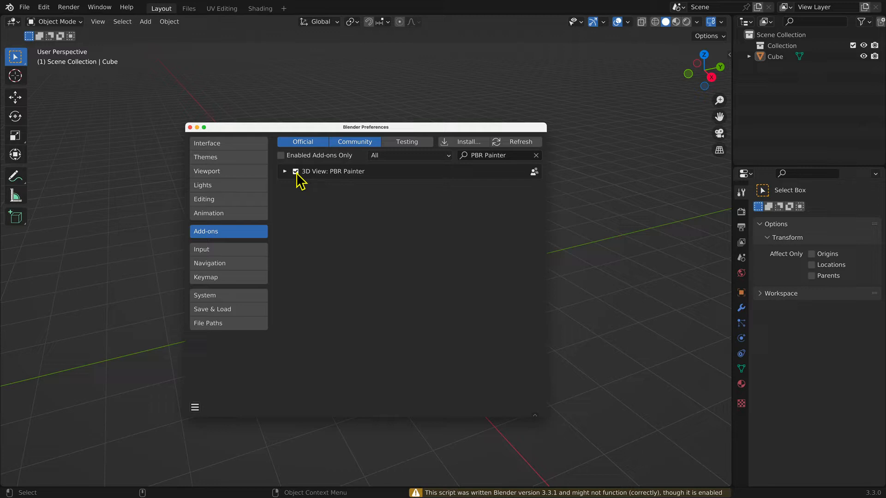
pyautogui.click(285, 171)
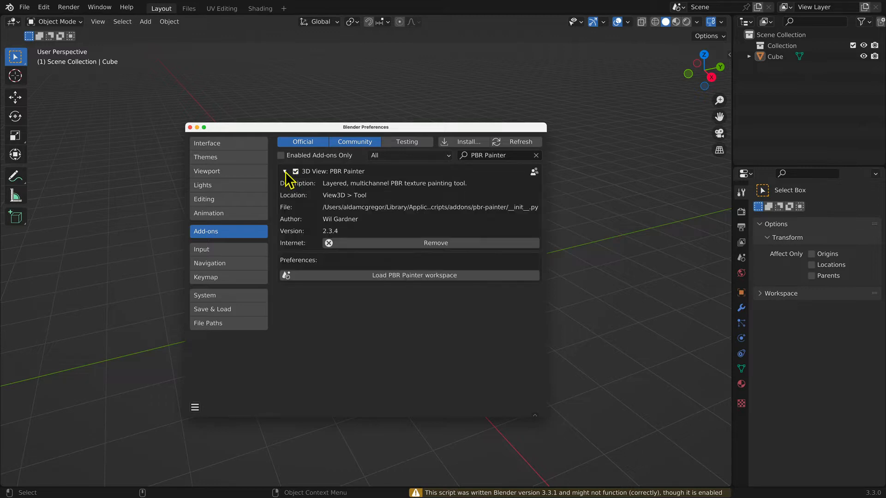
pyautogui.click(437, 275)
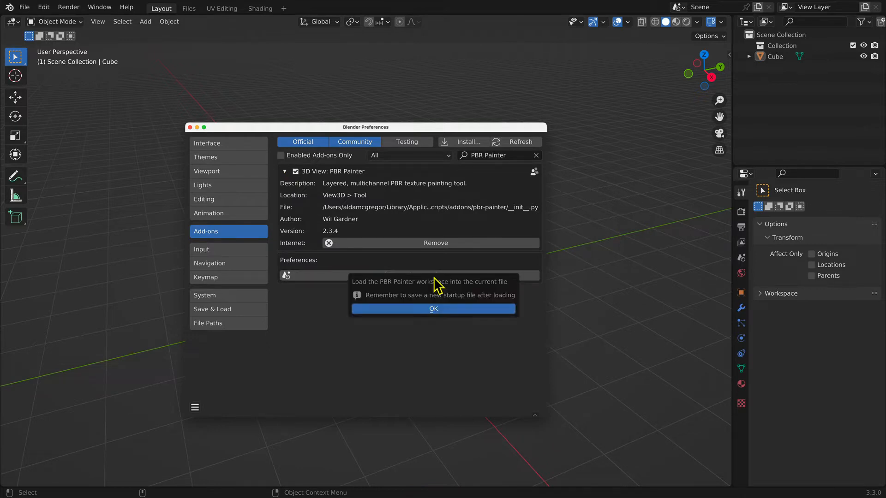
pyautogui.click(430, 308)
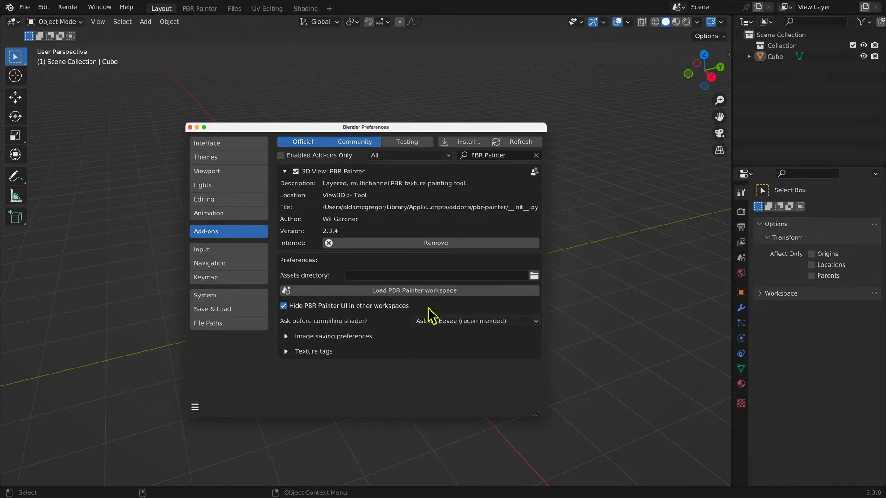
pyautogui.click(190, 127)
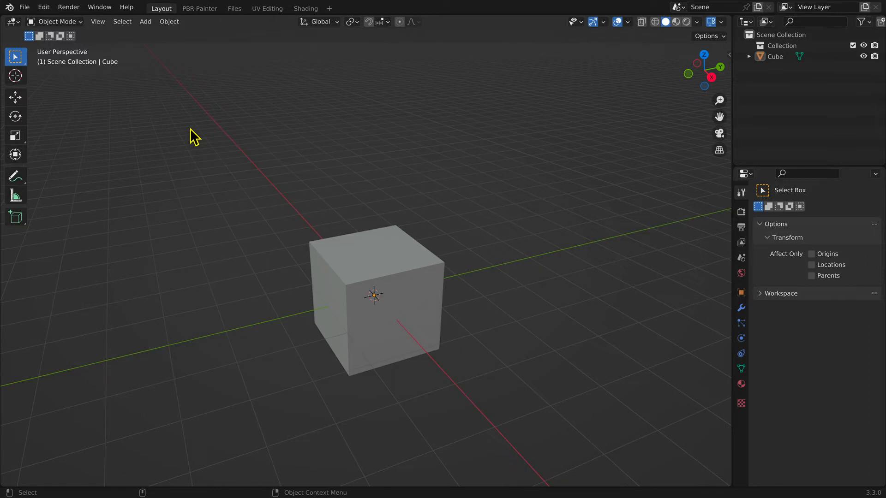
# Reorder the PBR Painter workspace to the back of the workspace list and switch to it
pyautogui.rightClick(202, 9)
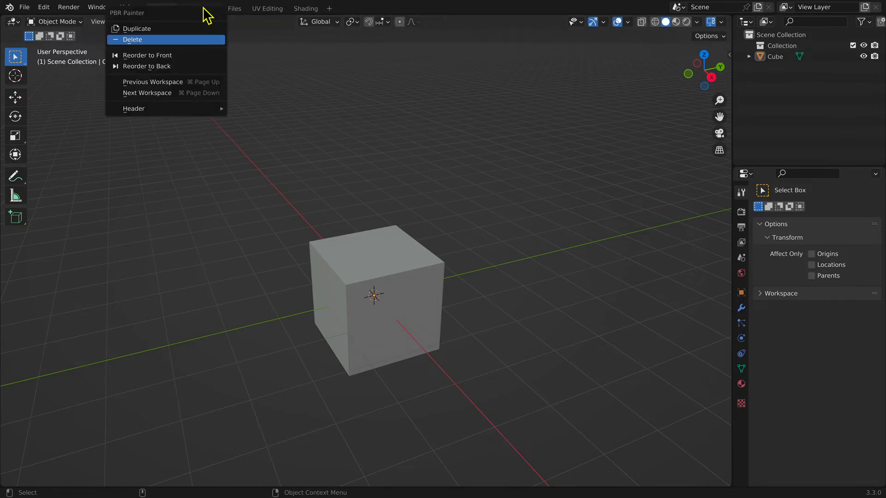
pyautogui.click(189, 67)
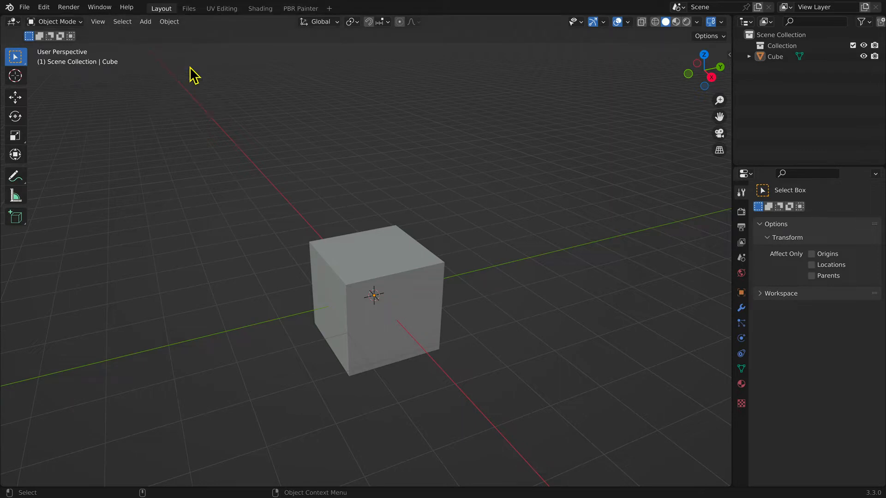
pyautogui.click(311, 11)
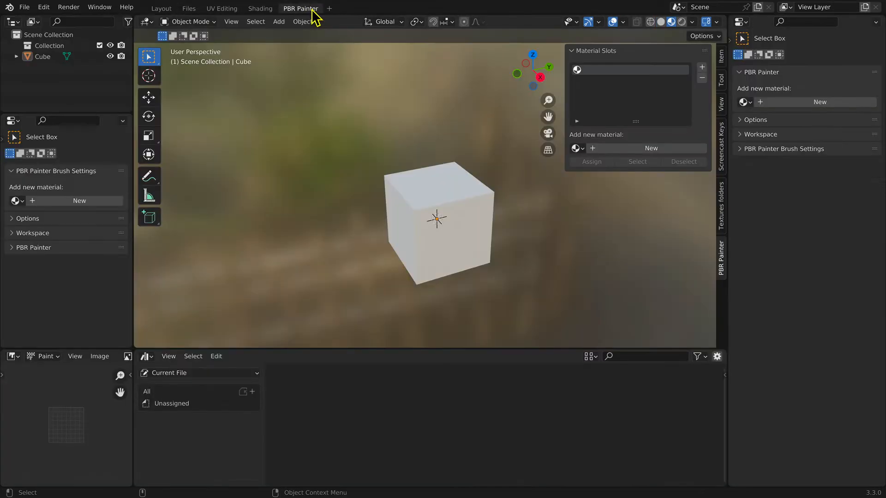
pyautogui.click(311, 22)
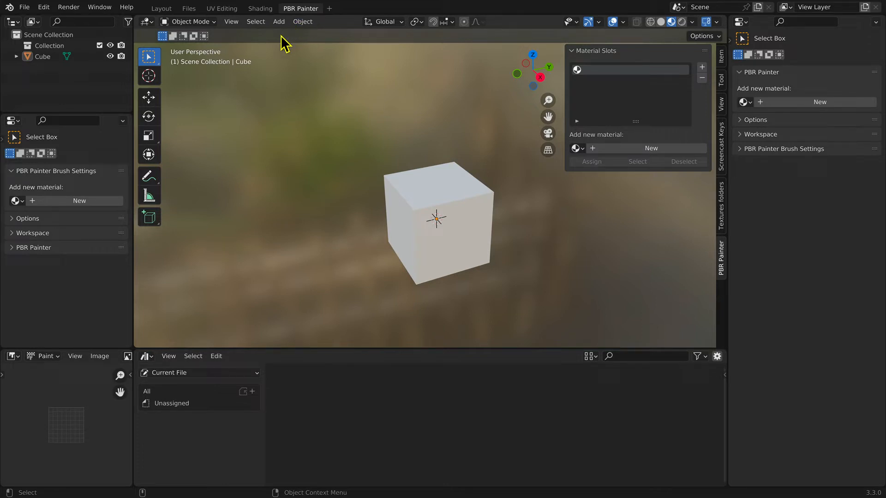
# Save the current setup with the PBR Painter workspace as the default startup file
pyautogui.click(26, 7)
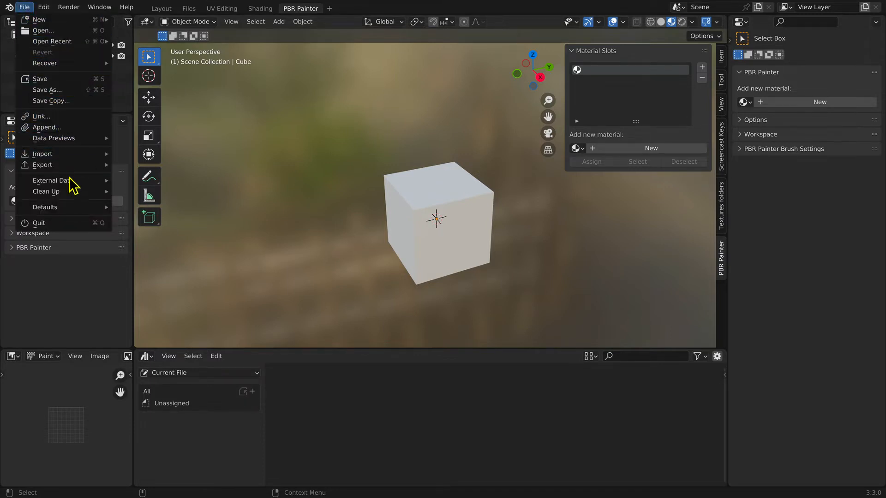
pyautogui.moveTo(81, 212)
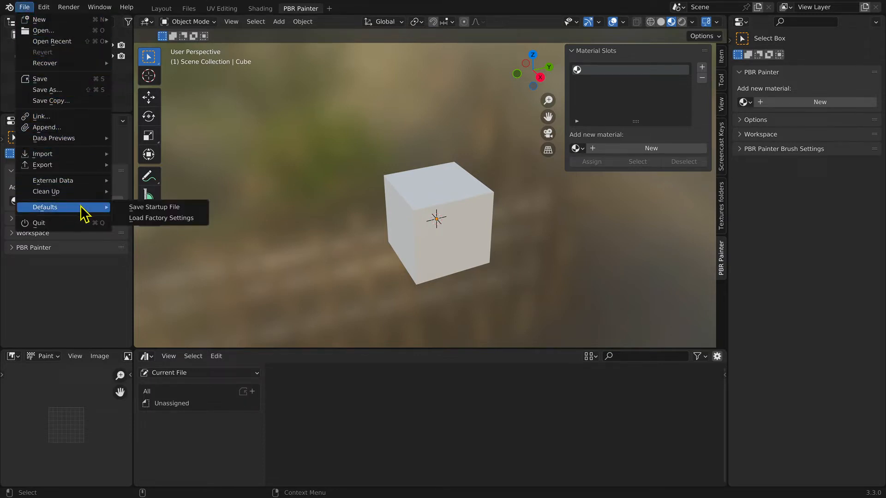
pyautogui.click(195, 208)
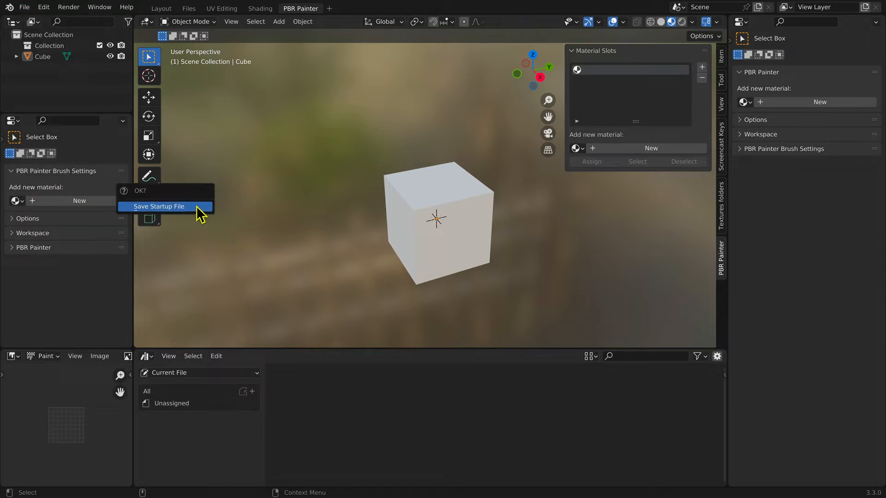
pyautogui.click(200, 211)
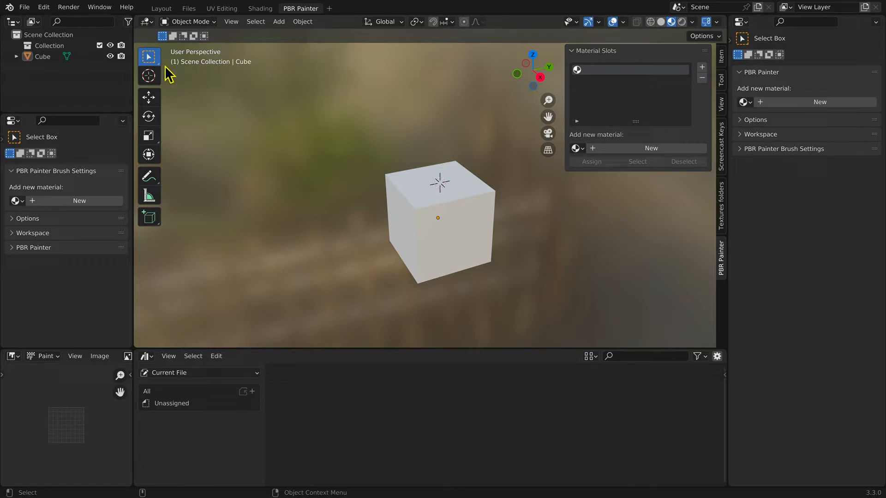
# Give the cube a new material and set it up for PBR Painter with Backup current material and Set Fake User off
pyautogui.click(90, 64)
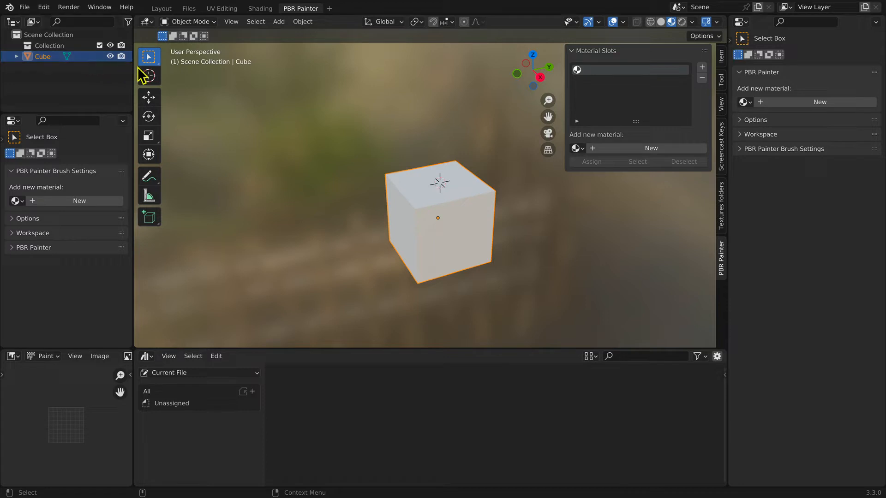
pyautogui.click(635, 151)
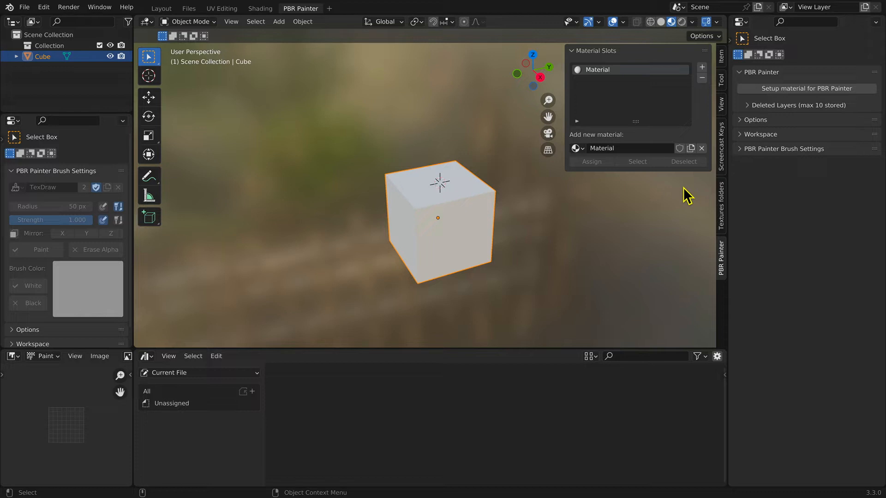
pyautogui.click(744, 91)
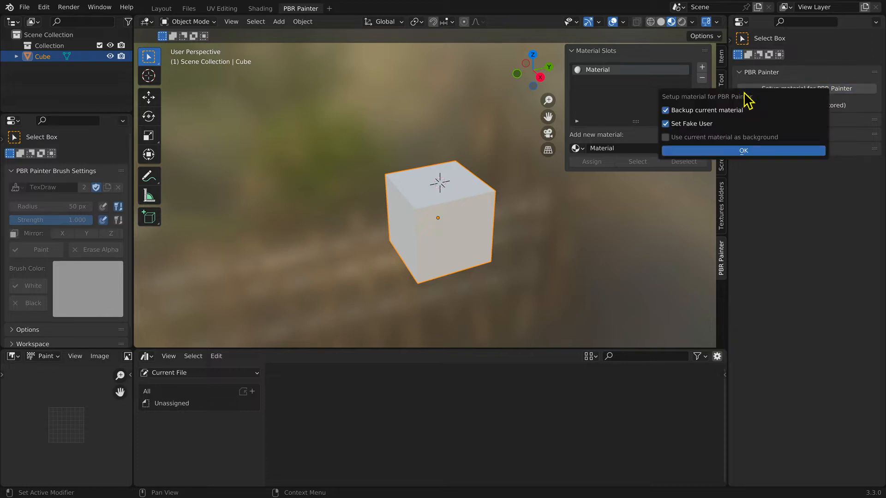
pyautogui.click(666, 111)
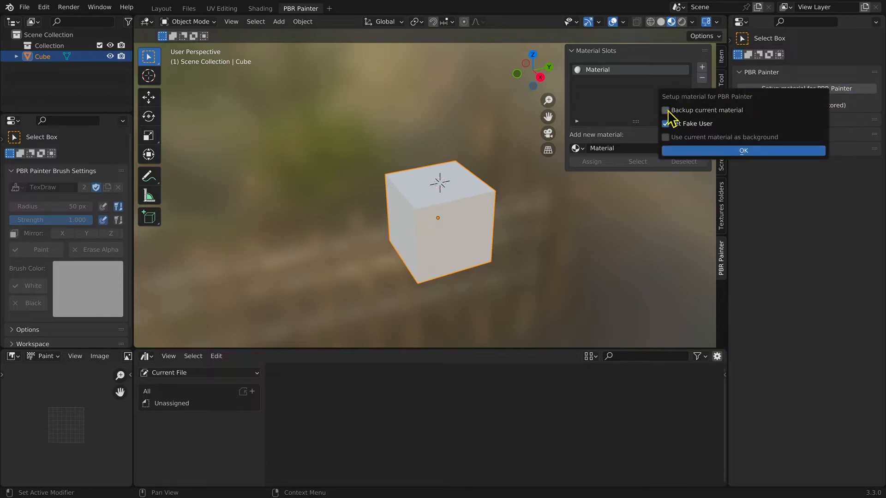
pyautogui.click(666, 124)
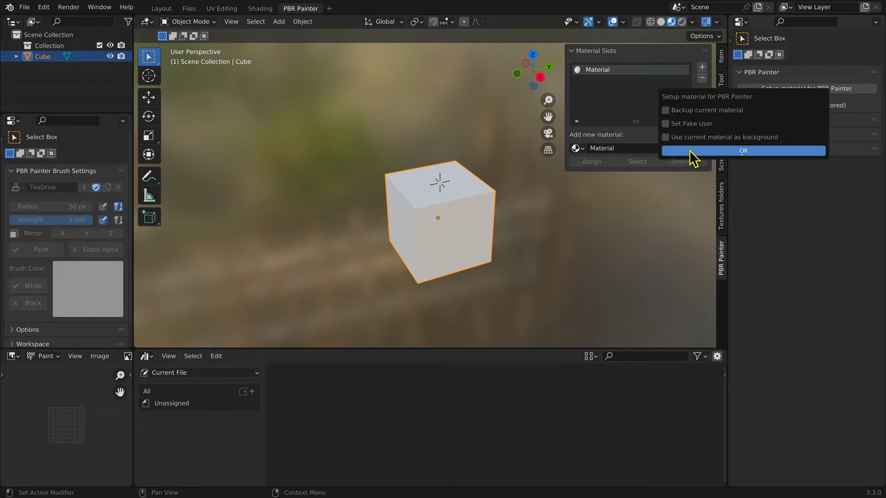
pyautogui.click(690, 150)
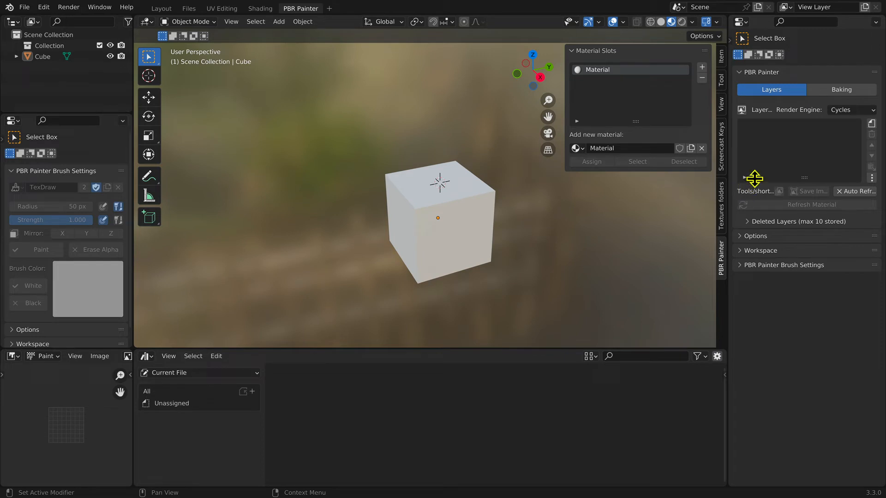
# Add a PBR Painter layer named Metal with the Standard layer type and Filled option
pyautogui.click(872, 123)
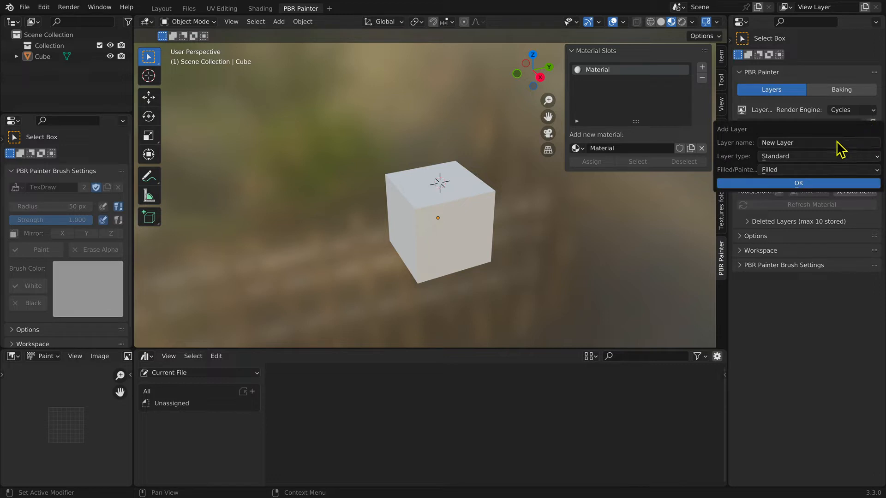
pyautogui.click(793, 142)
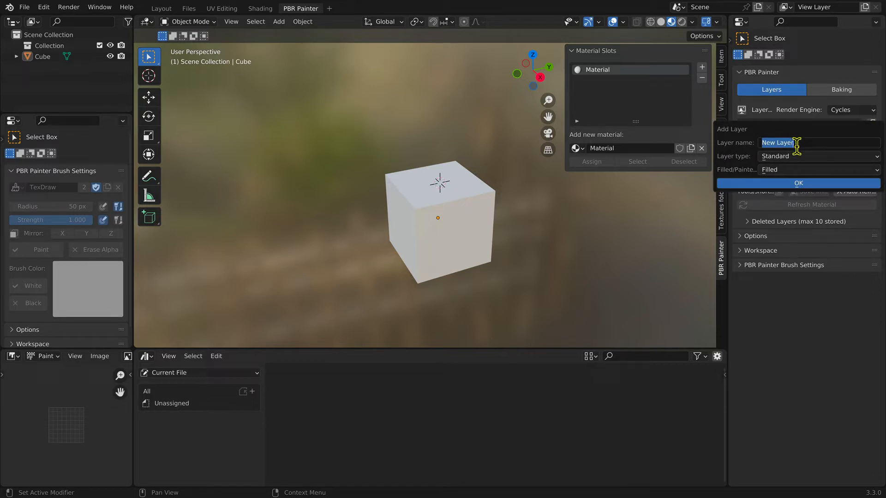
pyautogui.write('M')
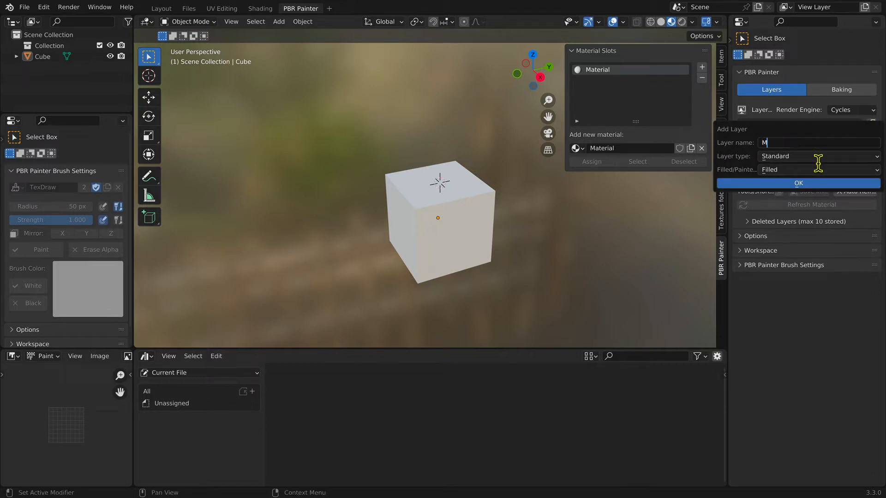
pyautogui.write('etal')
pyautogui.press('Return')
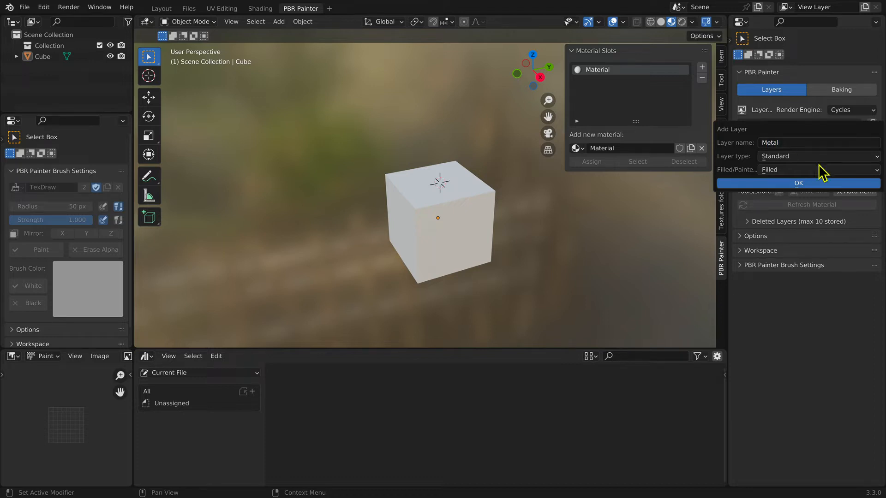
pyautogui.click(782, 181)
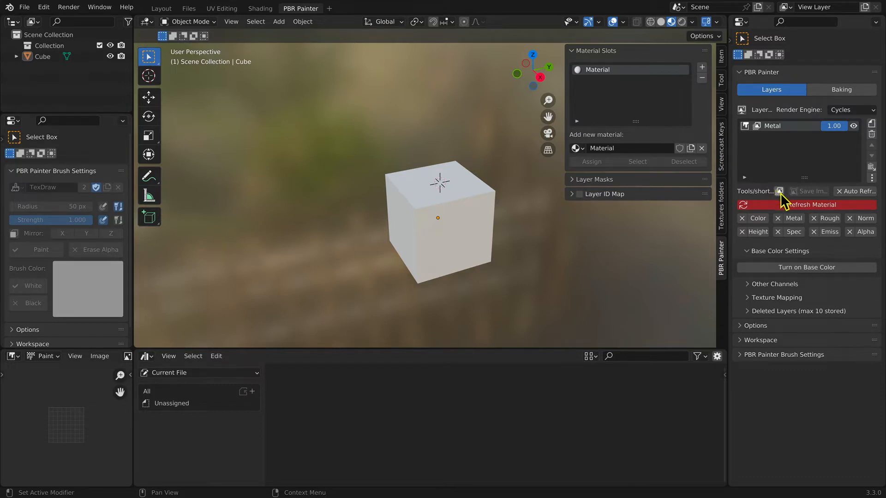
# Import the four SteelBattered textures from the Battered Steel Textures folder into the Metal layer and refresh the material
pyautogui.click(779, 191)
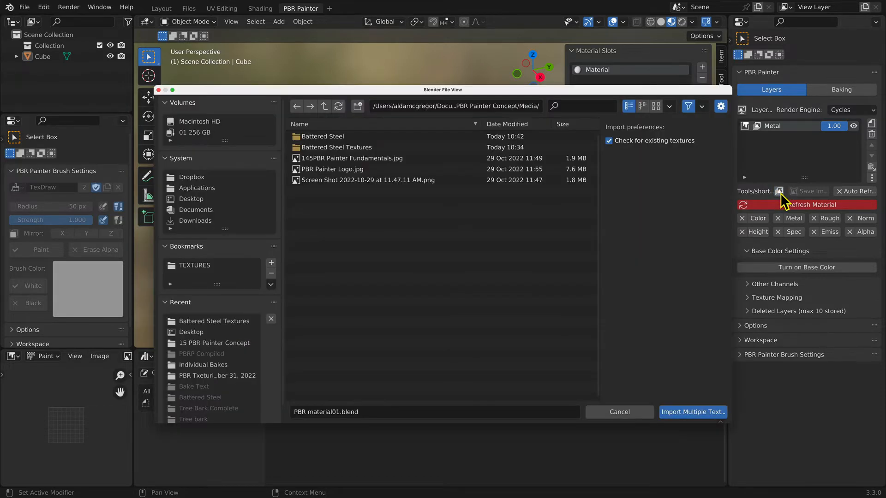
pyautogui.click(234, 322)
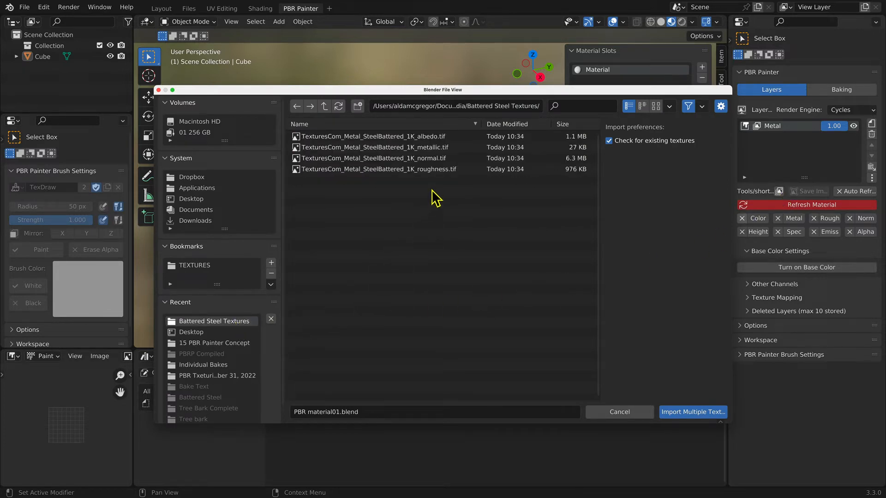
pyautogui.press('a')
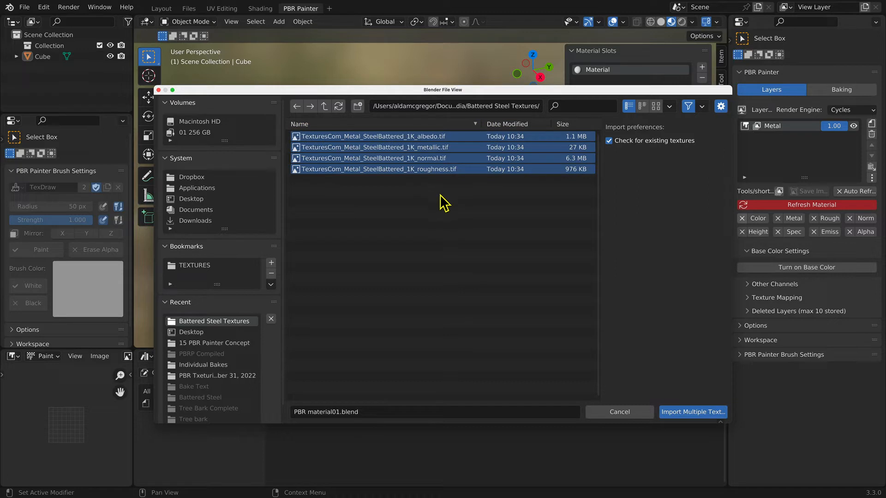
pyautogui.click(674, 413)
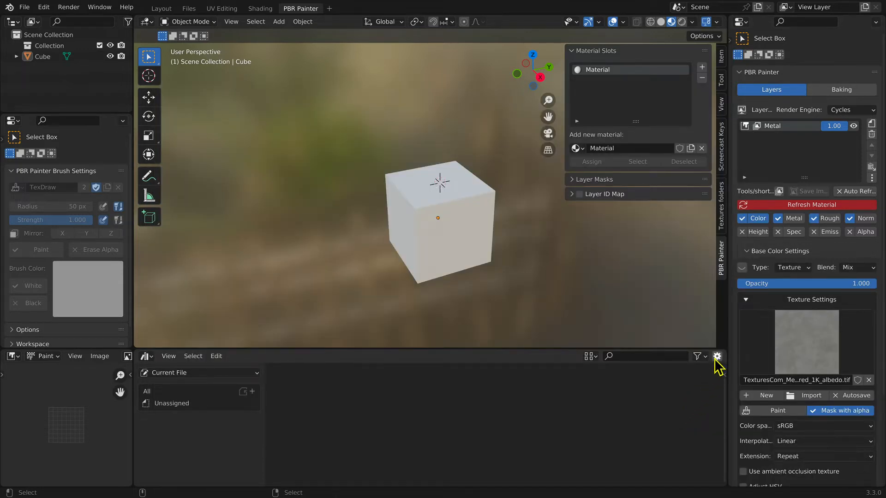
pyautogui.click(768, 204)
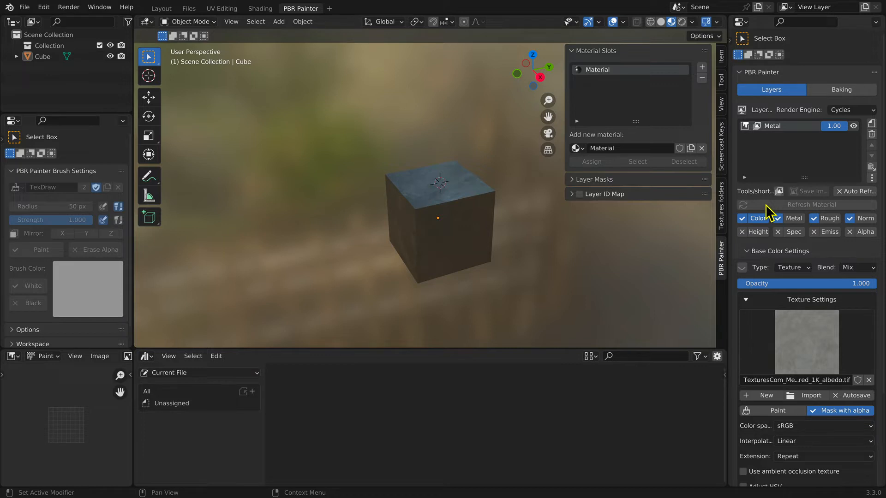
# Set the Metal layer's Texture Normal Strength to 2.5
pyautogui.click(865, 218)
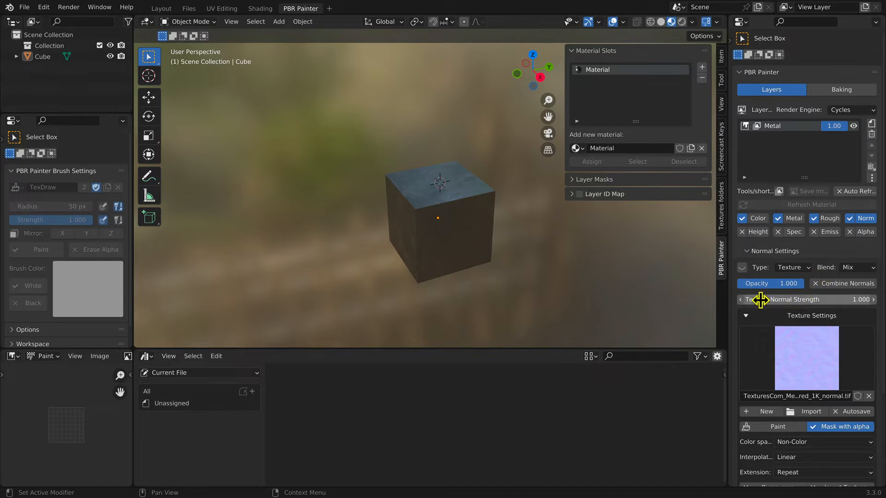
pyautogui.moveTo(760, 300)
pyautogui.mouseDown()
pyautogui.moveTo(876, 300)
pyautogui.moveTo(757, 300)
pyautogui.mouseUp()
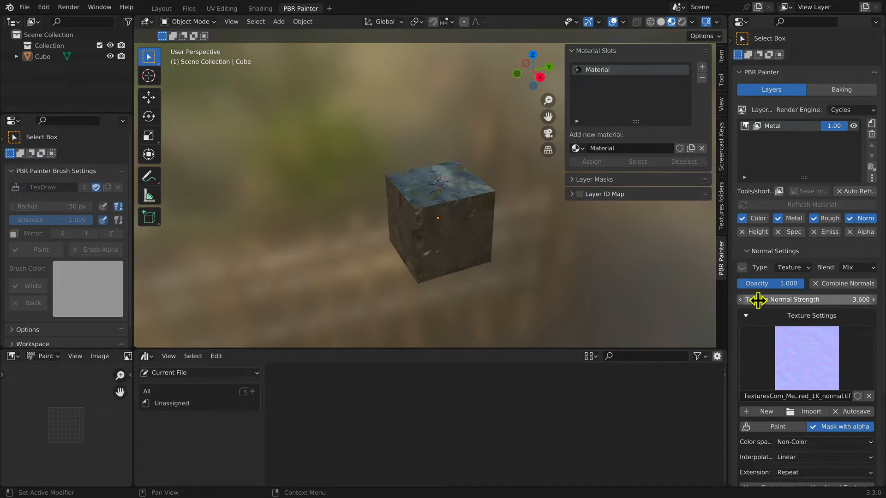
pyautogui.click(756, 300)
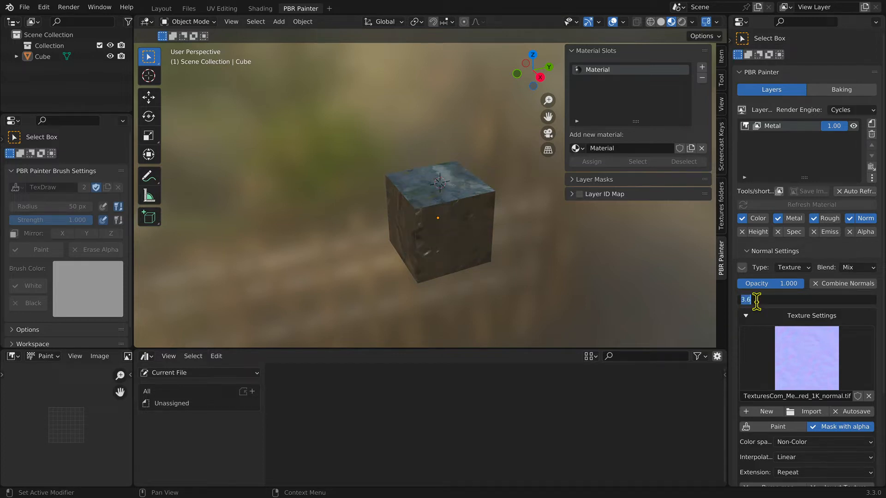
pyautogui.write('2.5')
pyautogui.press('Return')
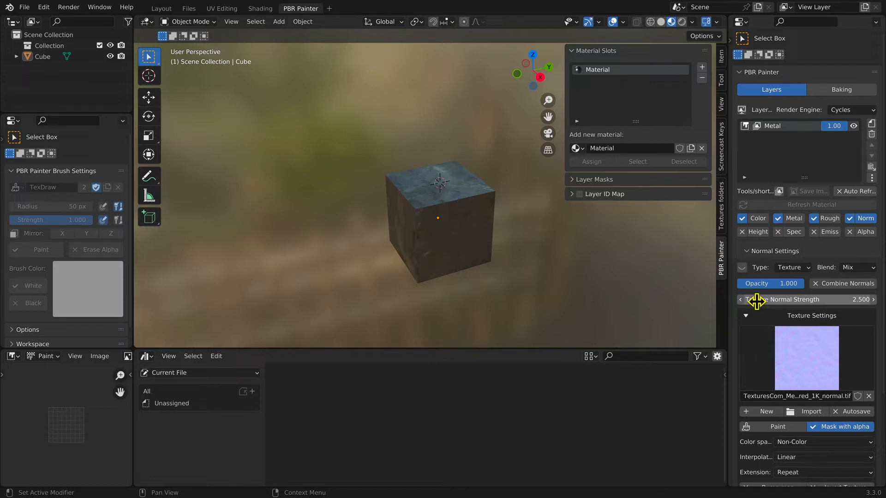
# Enlarge the 3D viewport by shrinking the editors beneath it, and frame the cube close up
pyautogui.moveTo(421, 350); pyautogui.dragTo(401, 471)
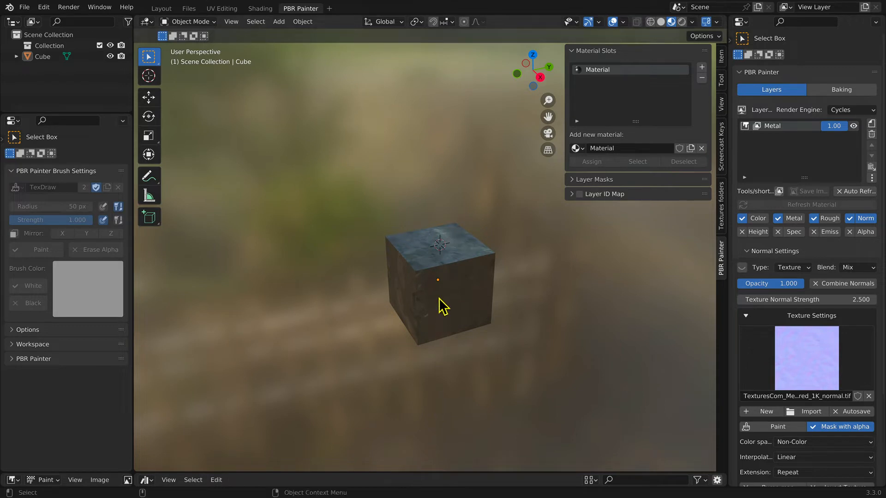
pyautogui.scroll(6, 443, 307)
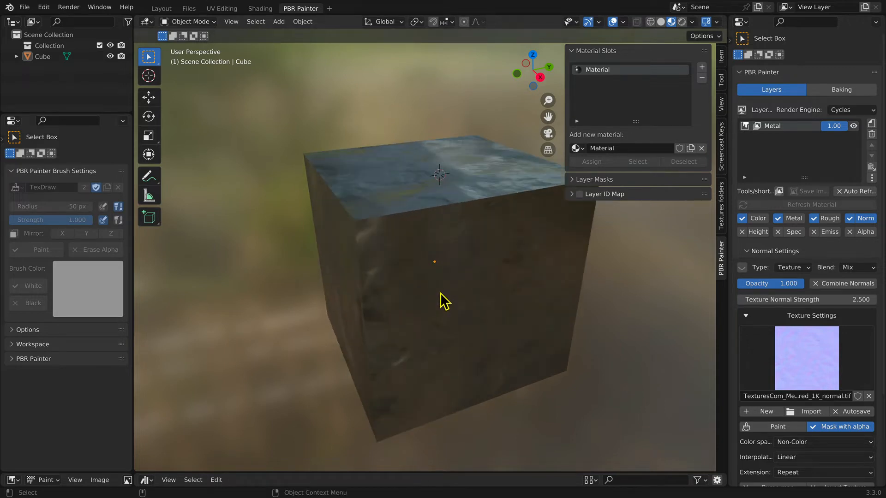
pyautogui.keyDown('shift'); pyautogui.moveTo(465, 292); pyautogui.dragTo(385, 296, button='middle'); pyautogui.keyUp('shift')
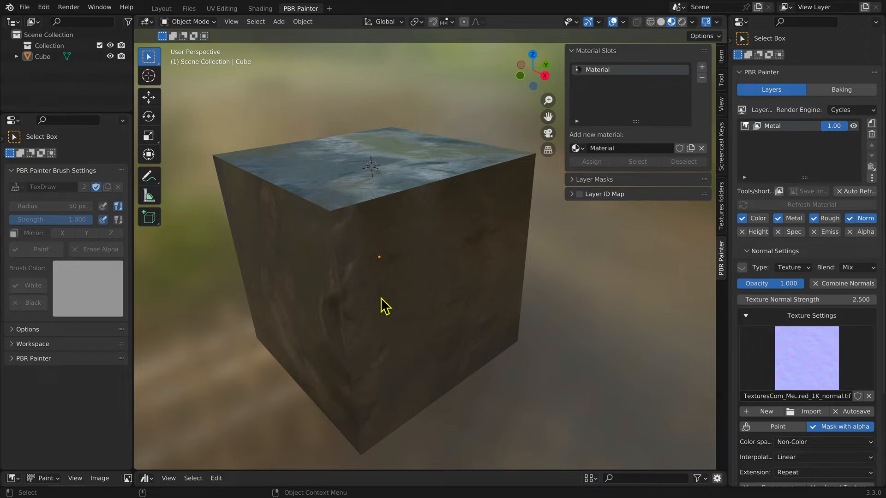
# Add a Standard layer named Paint of the Painted kind at 1024 × 1024 resolution, and refresh the material
pyautogui.click(872, 126)
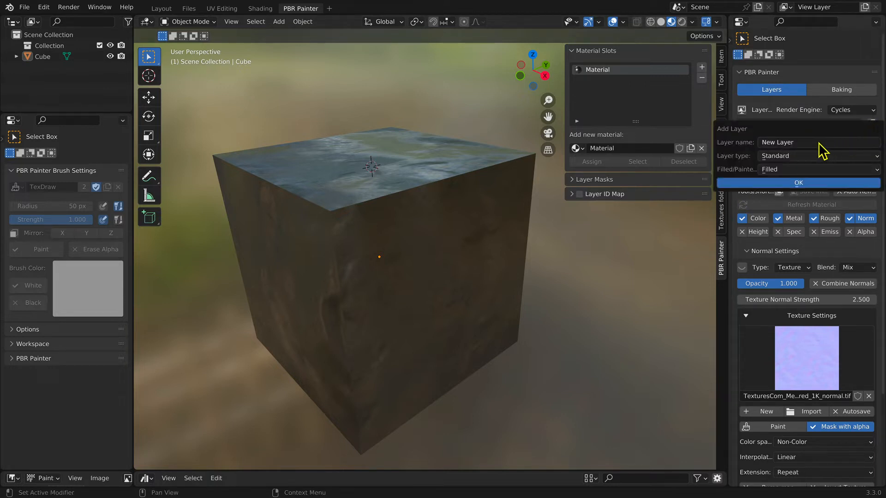
pyautogui.click(783, 143)
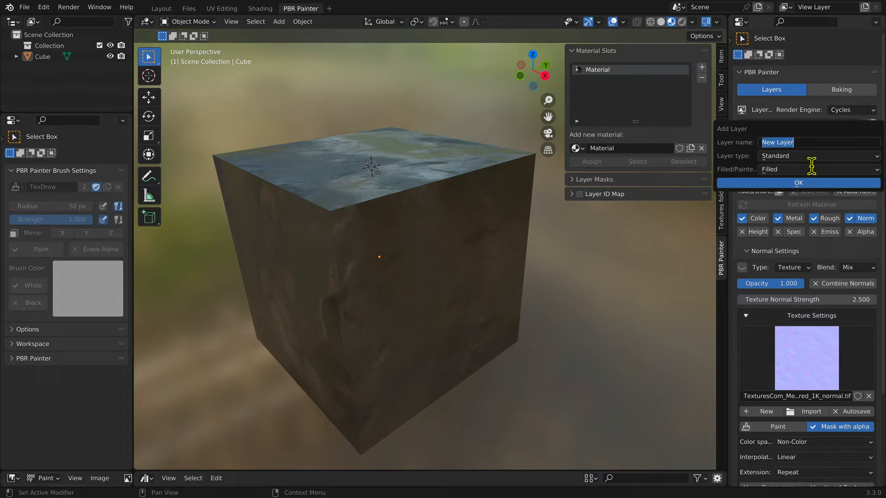
pyautogui.write('Paint')
pyautogui.press('Return')
pyautogui.click(784, 171)
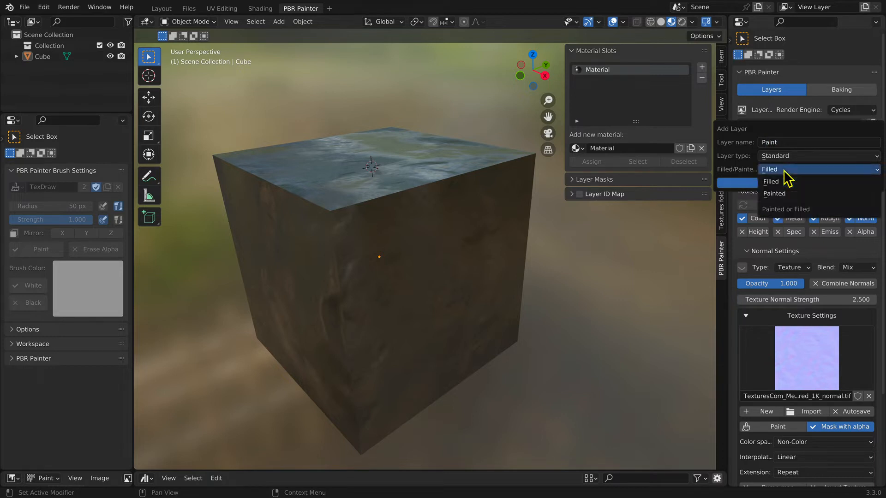
pyautogui.click(794, 194)
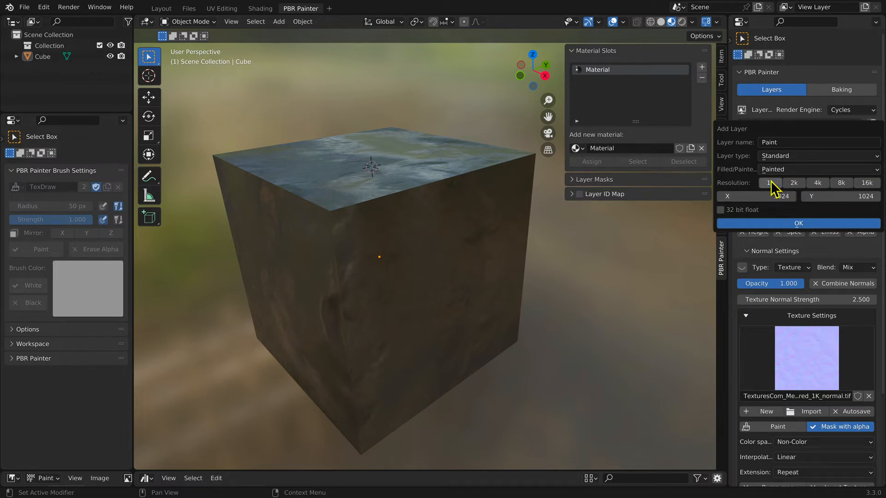
pyautogui.click(790, 226)
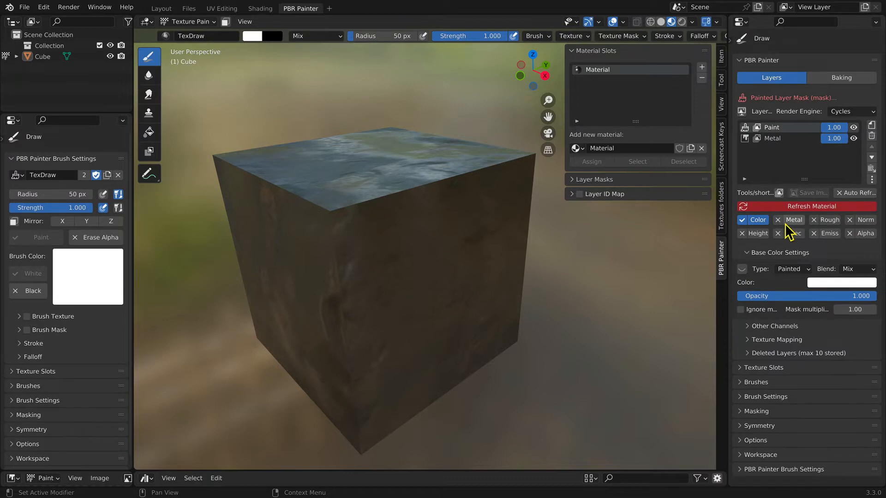
pyautogui.click(773, 206)
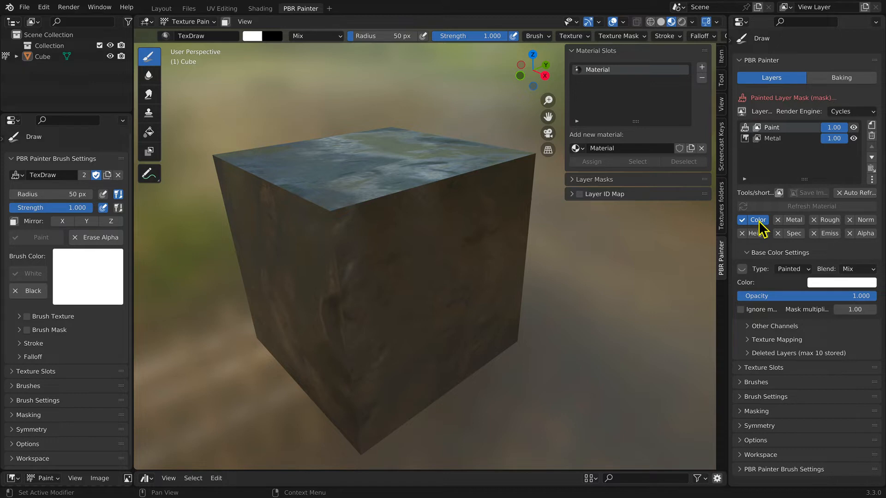
# Set the Paint layer's base color to bright red and paint a wide horizontal stroke on the cube's front face
pyautogui.click(835, 284)
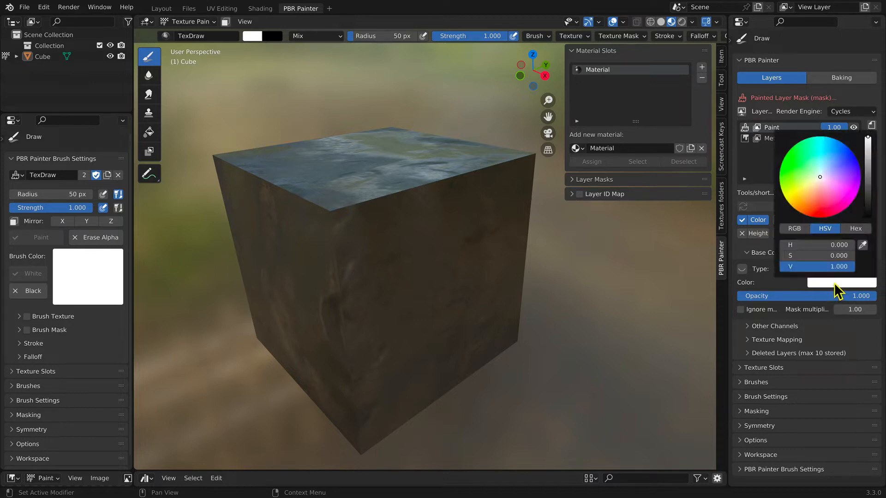
pyautogui.click(823, 211)
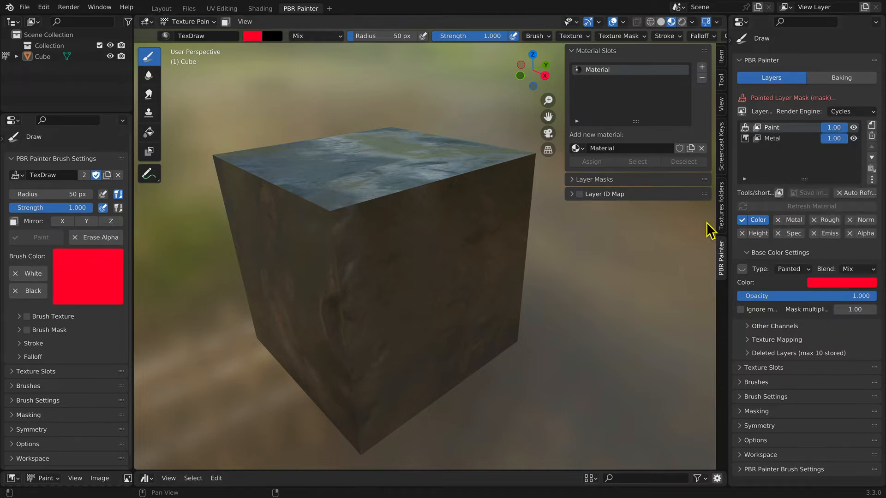
pyautogui.click(392, 265)
pyautogui.moveTo(404, 261)
pyautogui.mouseDown()
pyautogui.moveTo(500, 241)
pyautogui.moveTo(401, 272)
pyautogui.moveTo(493, 255)
pyautogui.moveTo(485, 265)
pyautogui.moveTo(394, 283)
pyautogui.mouseUp()
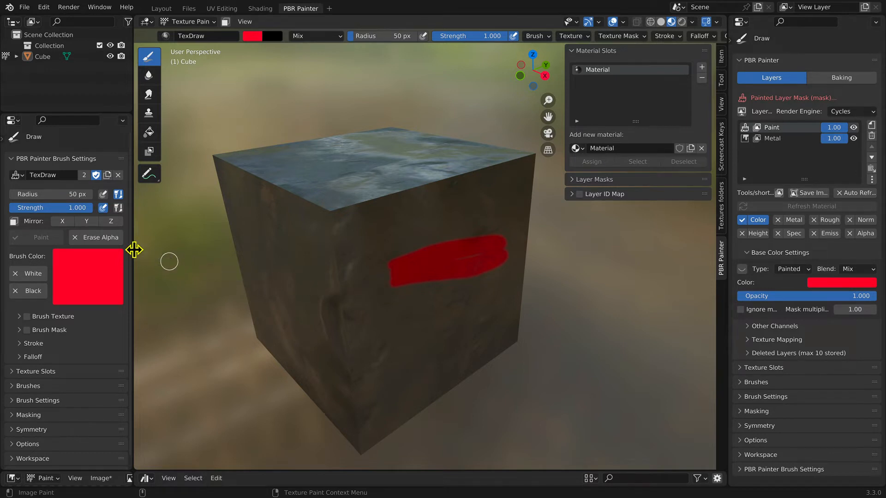
# Erase a streak through the middle of the red stroke with Erase Alpha, and paint it back in with solid red
pyautogui.click(118, 244)
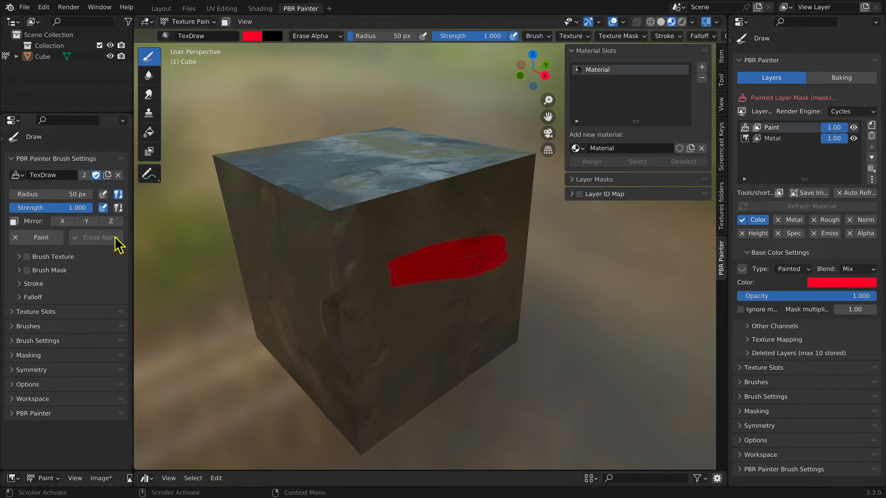
pyautogui.moveTo(389, 273); pyautogui.dragTo(515, 245)
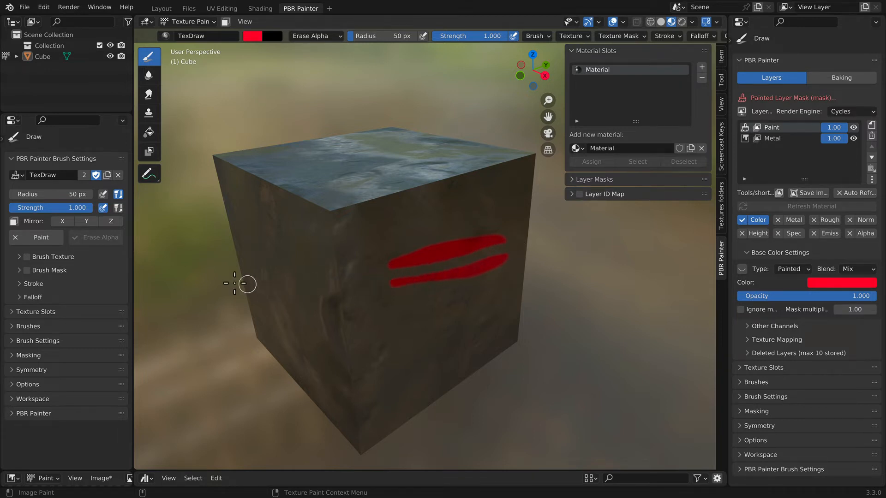
pyautogui.click(57, 239)
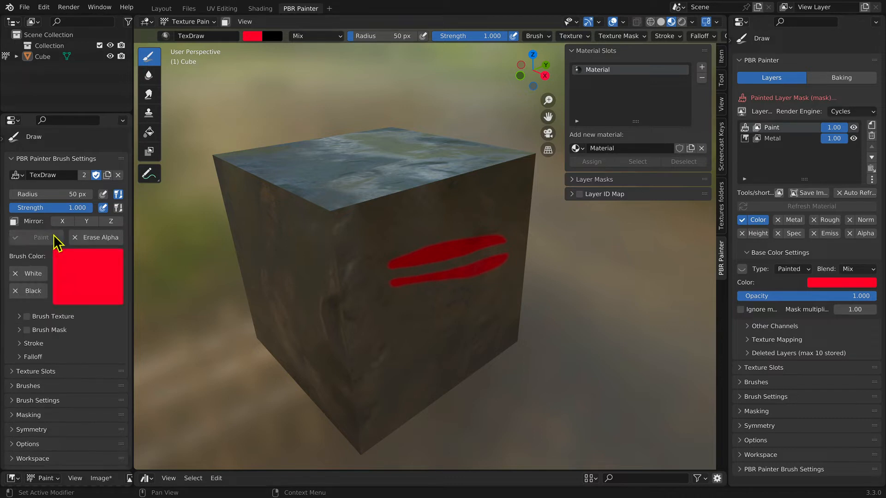
pyautogui.moveTo(391, 266)
pyautogui.mouseDown()
pyautogui.moveTo(388, 277)
pyautogui.moveTo(505, 248)
pyautogui.moveTo(382, 276)
pyautogui.mouseUp()
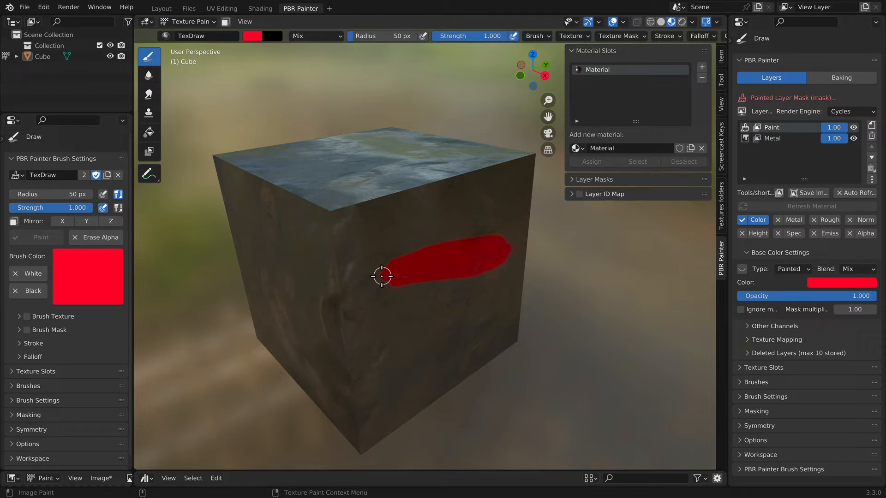
# Paint a faint red patch below the first stroke with a 100 px brush at 0.2 strength, and save the painted images
pyautogui.click(384, 35)
pyautogui.write('100')
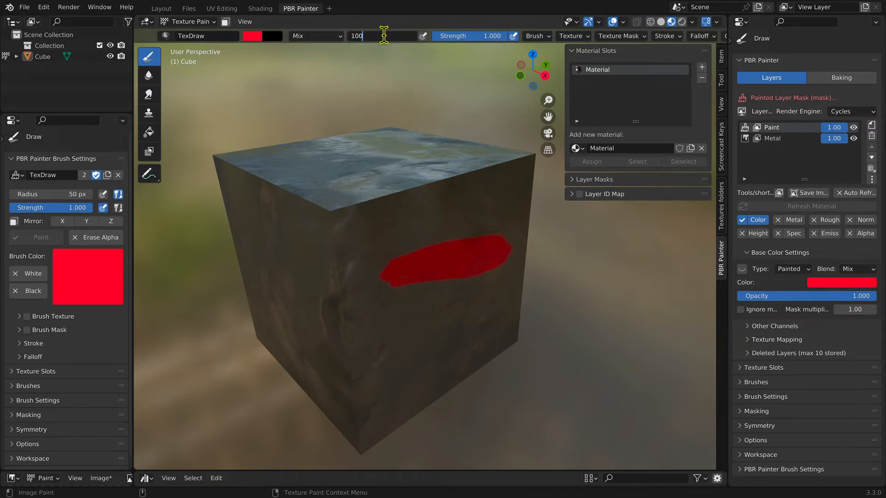
pyautogui.press('Return')
pyautogui.click(448, 36)
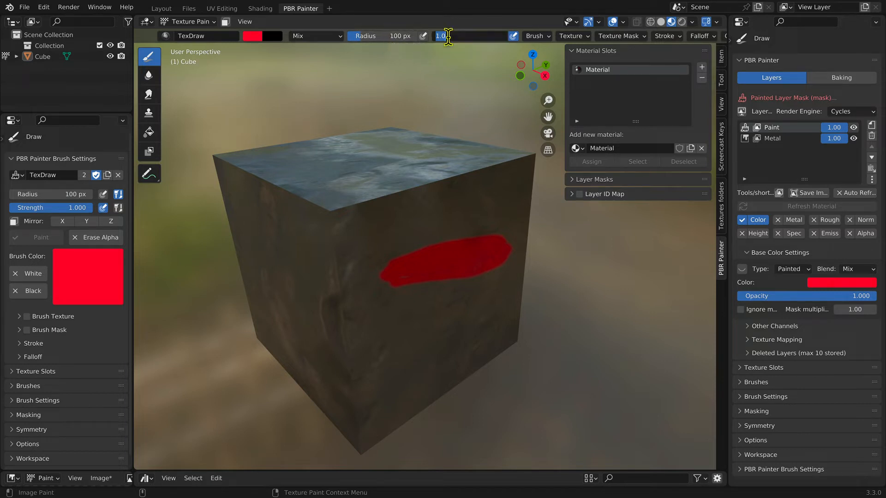
pyautogui.write('0.2')
pyautogui.press('Return')
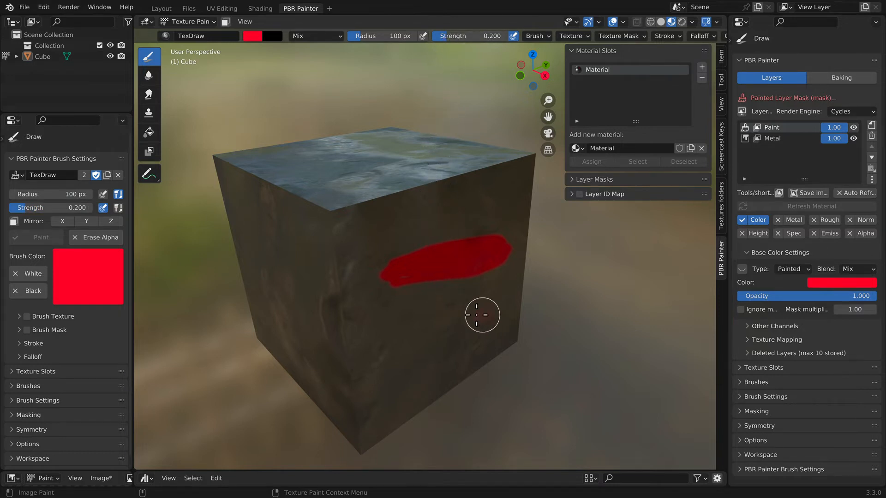
pyautogui.moveTo(482, 315)
pyautogui.mouseDown()
pyautogui.moveTo(396, 321)
pyautogui.moveTo(400, 349)
pyautogui.moveTo(489, 323)
pyautogui.moveTo(406, 338)
pyautogui.moveTo(419, 364)
pyautogui.moveTo(477, 336)
pyautogui.moveTo(444, 306)
pyautogui.moveTo(365, 337)
pyautogui.mouseUp()
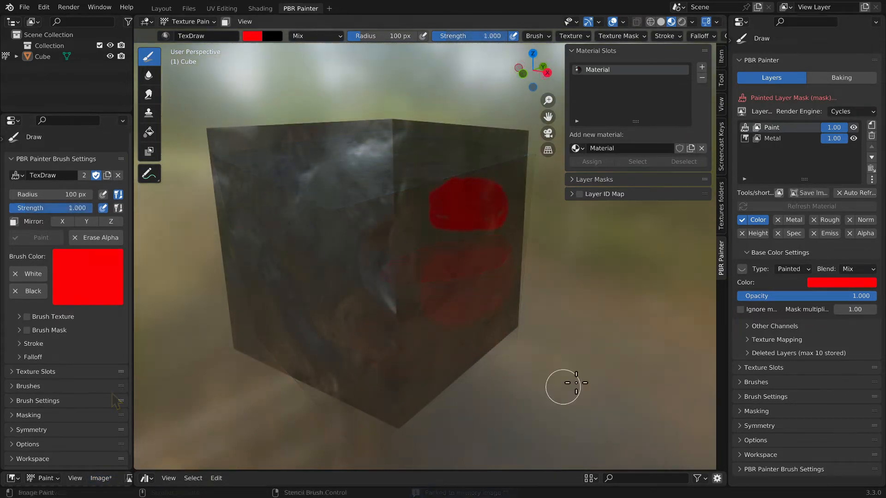
pyautogui.click(808, 194)
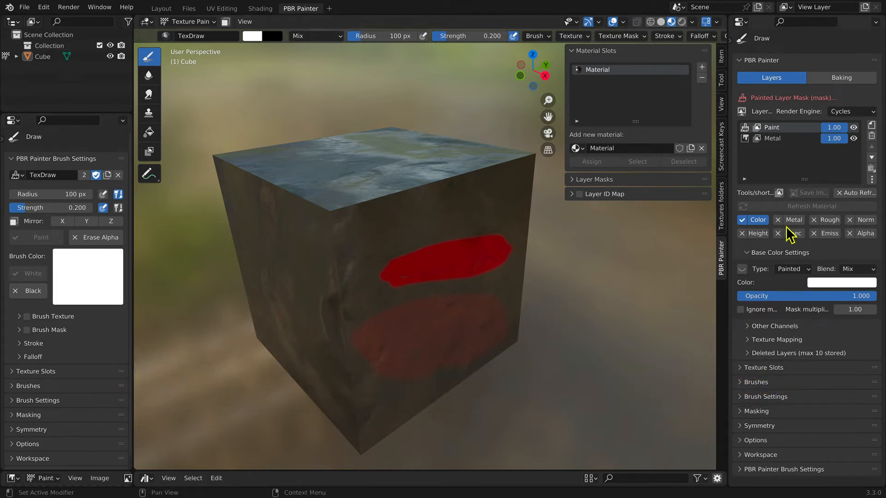
# Add a Standard layer named Stencil of the Painted kind at 1024 × 1024 resolution, and refresh the material
pyautogui.click(872, 129)
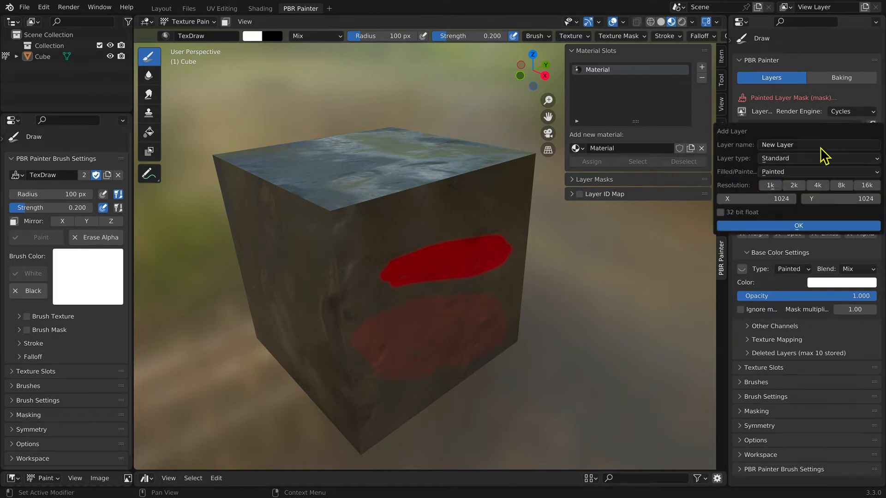
pyautogui.click(794, 145)
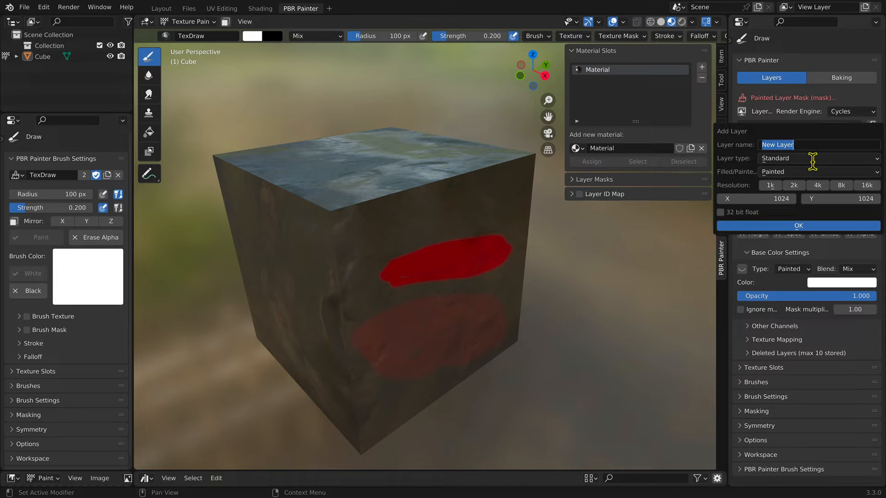
pyautogui.write('Stencil')
pyautogui.press('Return')
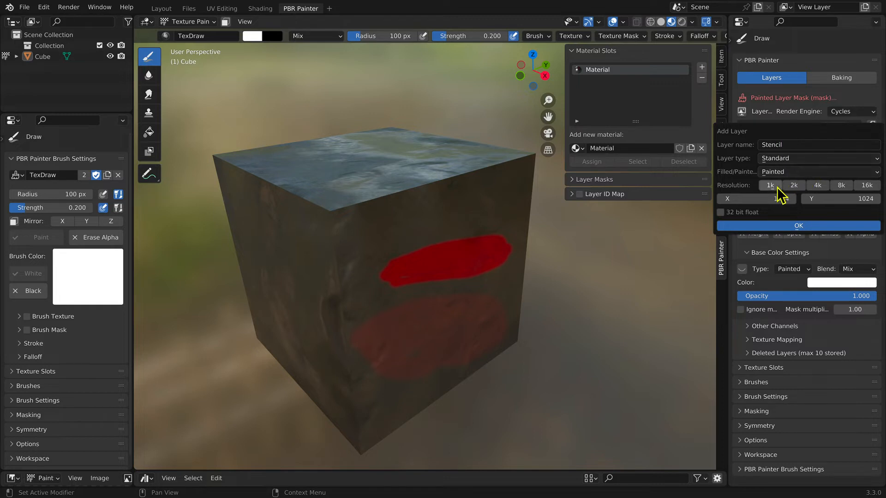
pyautogui.click(780, 226)
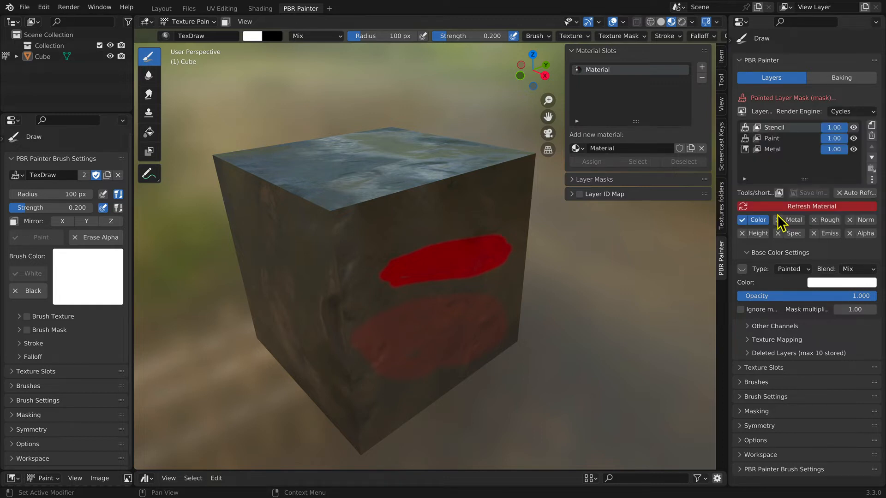
pyautogui.click(777, 206)
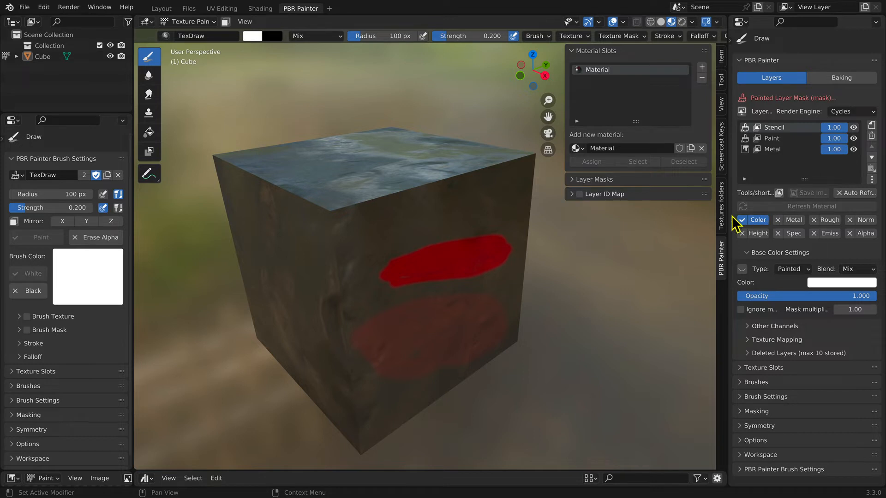
pyautogui.click(27, 331)
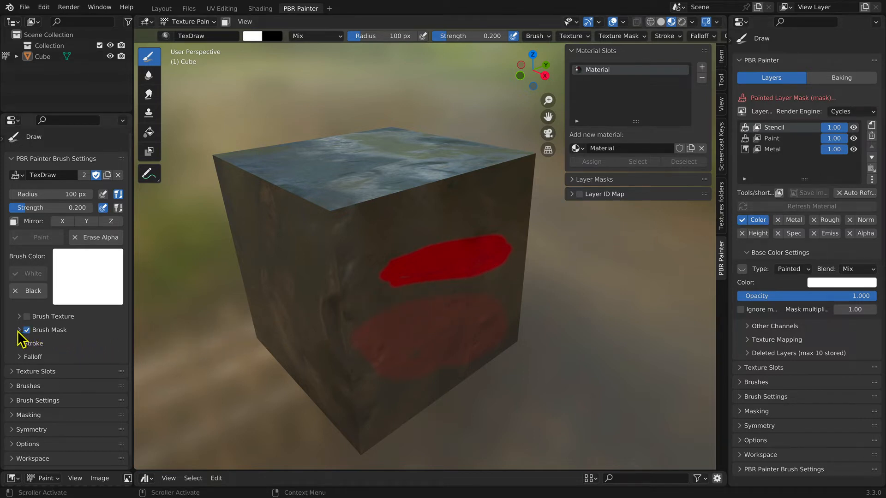
pyautogui.click(18, 331)
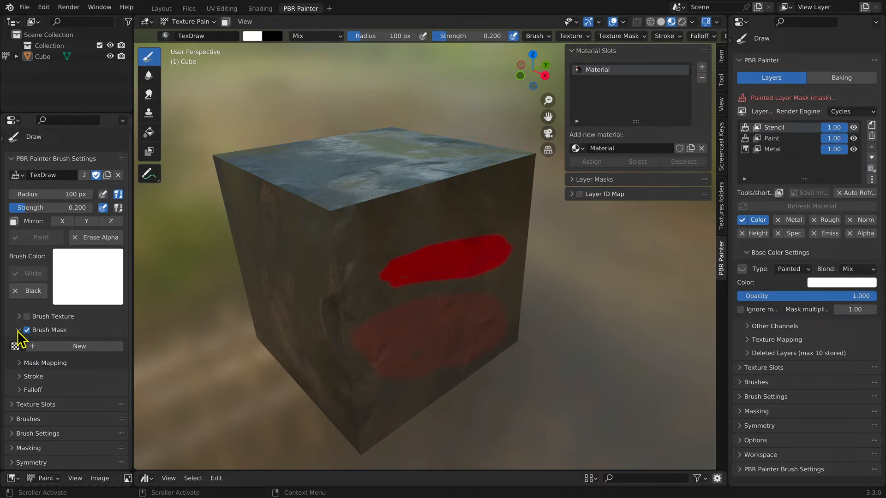
pyautogui.click(95, 347)
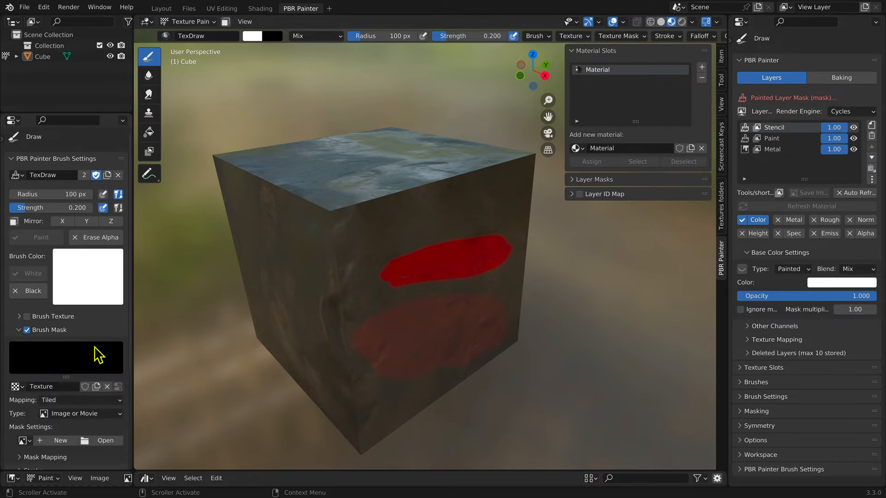
pyautogui.click(99, 444)
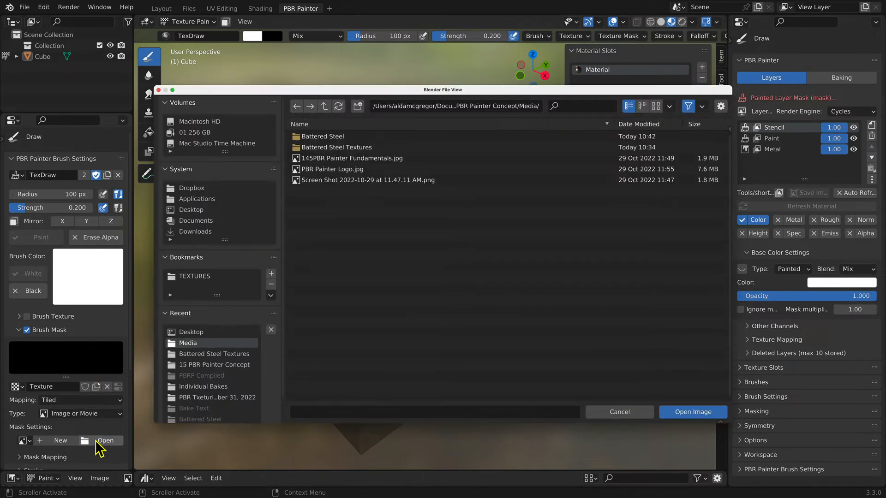
pyautogui.click(191, 210)
pyautogui.click(348, 268)
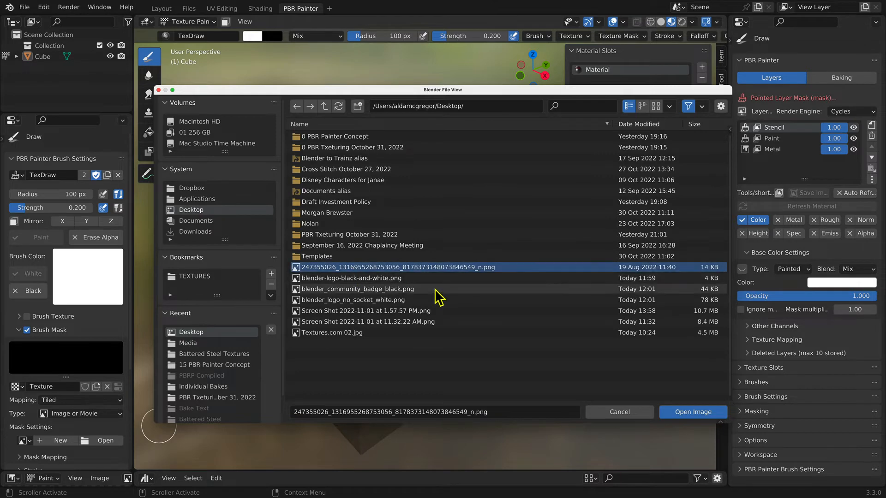
pyautogui.click(672, 415)
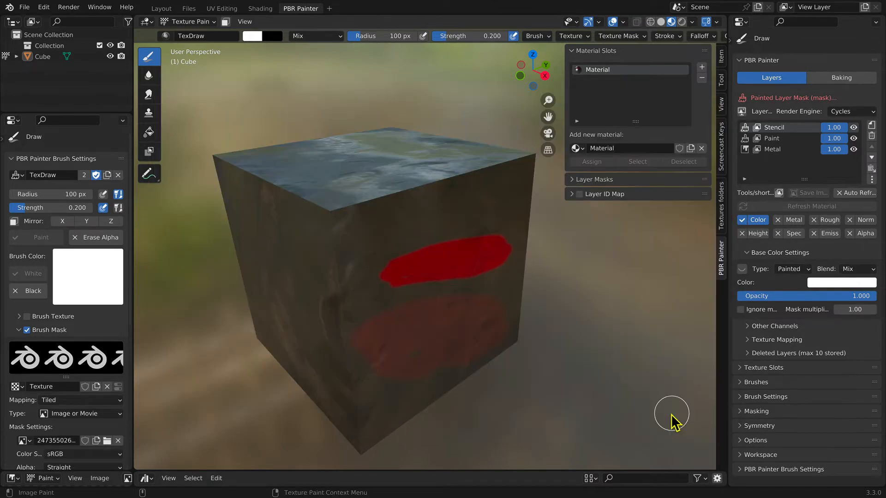
# Set the brush mask mapping to Stencil and position the logo stencil over the cube in front view
pyautogui.click(48, 401)
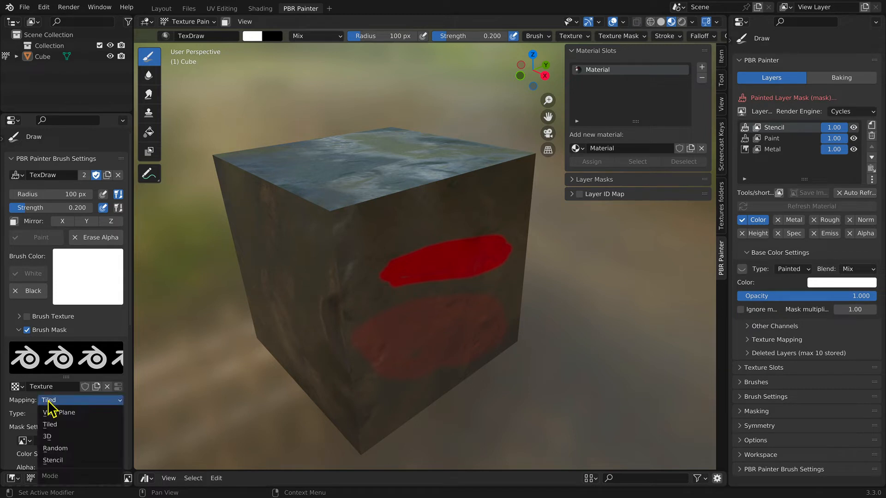
pyautogui.click(59, 461)
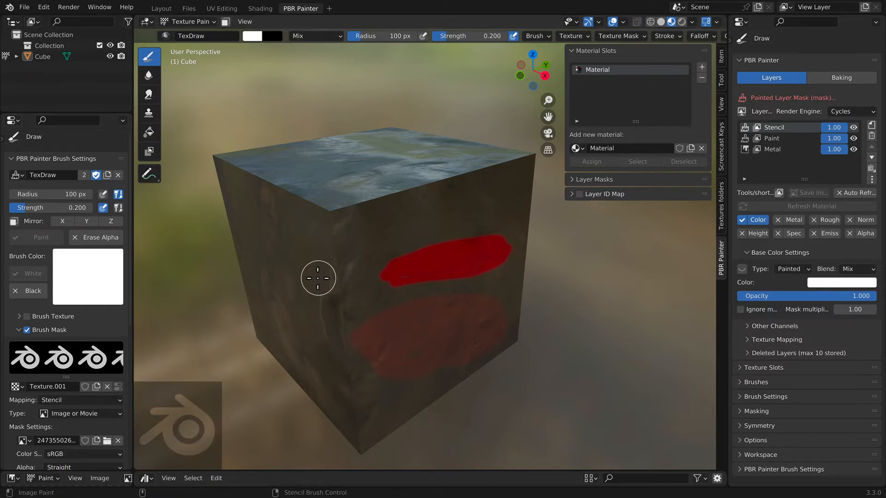
pyautogui.press('KP_1')
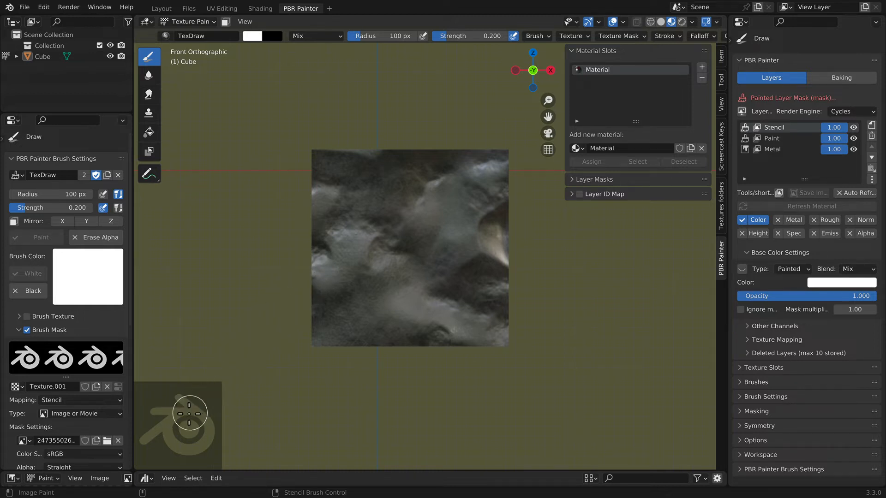
pyautogui.moveTo(187, 416)
pyautogui.mouseDown(button='right')
pyautogui.moveTo(401, 277)
pyautogui.moveTo(415, 239)
pyautogui.moveTo(397, 231)
pyautogui.mouseUp(button='right')
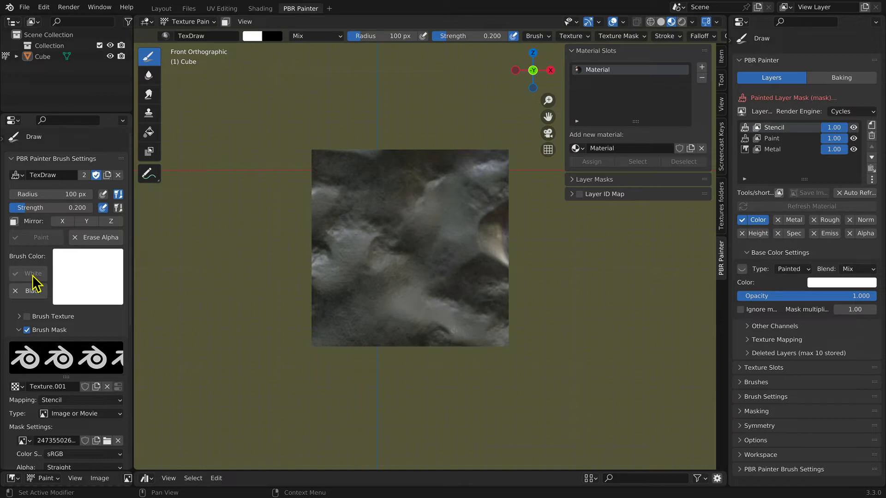
# Paint the logo through the stencil in amber (H 0.124, S 0.872) with a 50 px brush at strength 1
pyautogui.click(90, 277)
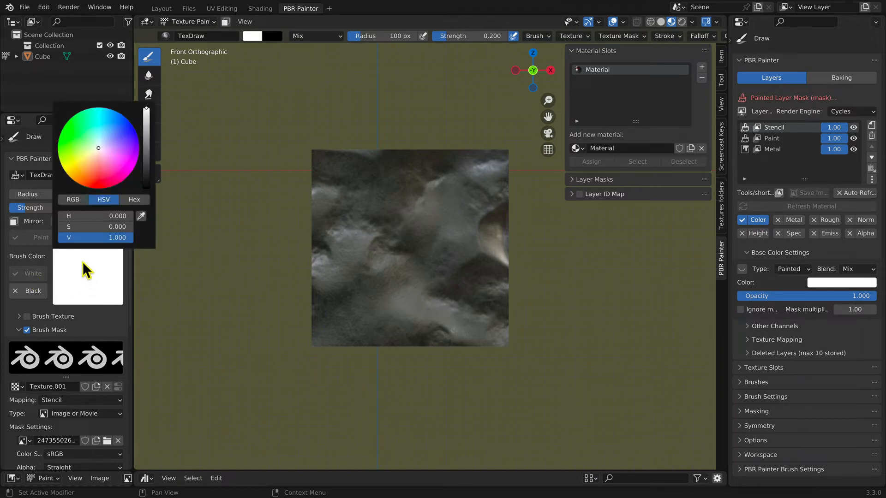
pyautogui.click(74, 174)
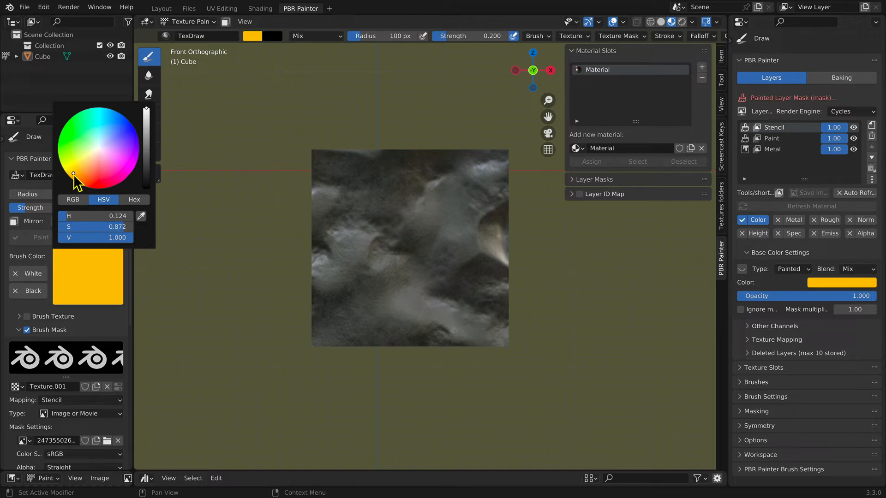
pyautogui.click(399, 37)
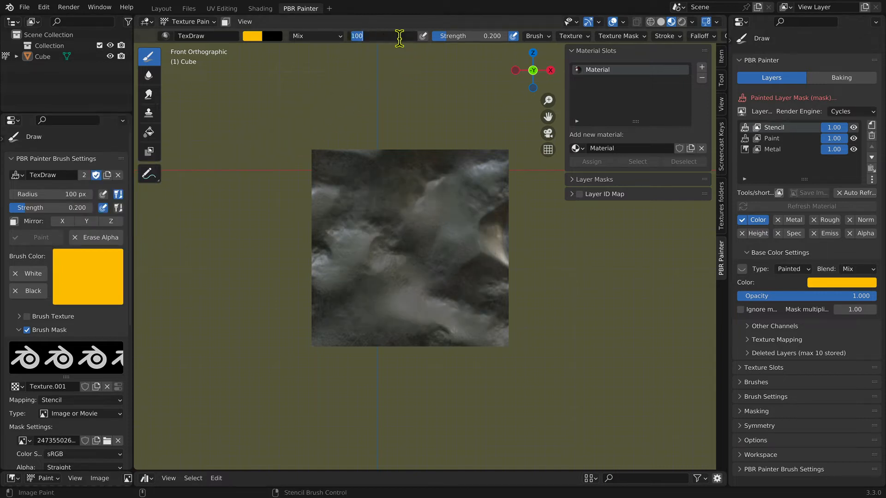
pyautogui.write('50')
pyautogui.press('Return')
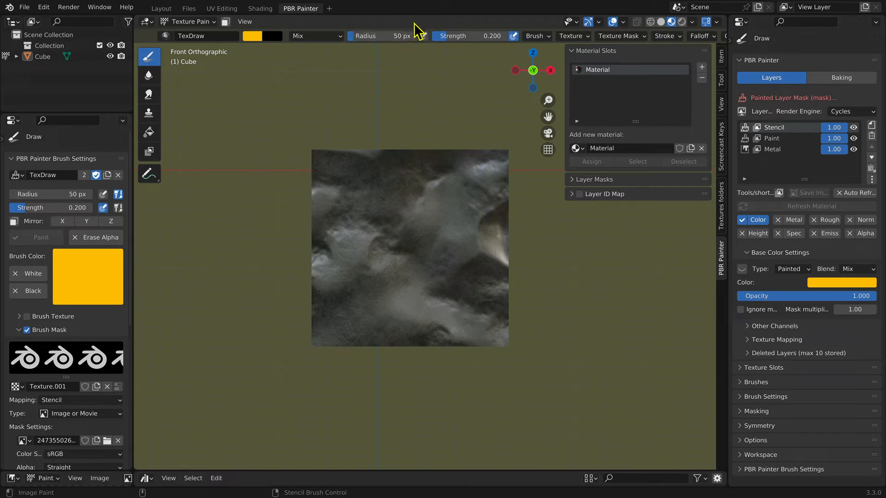
pyautogui.click(454, 36)
pyautogui.write('1')
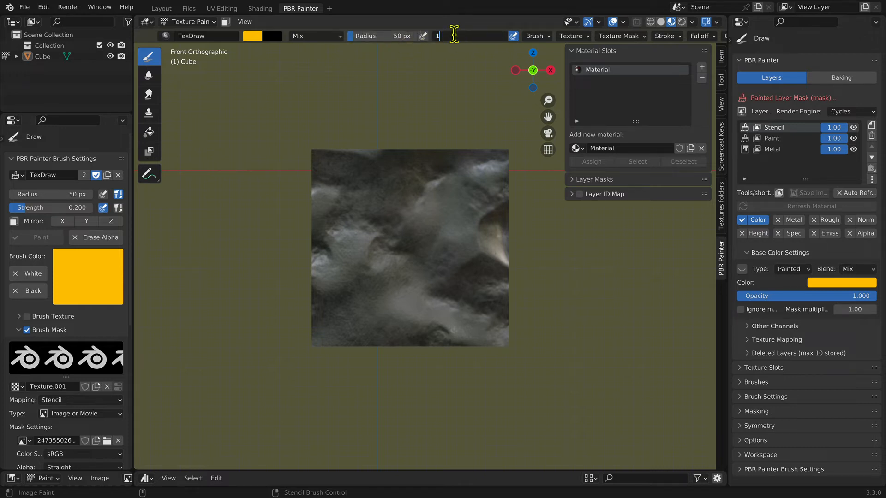
pyautogui.press('Return')
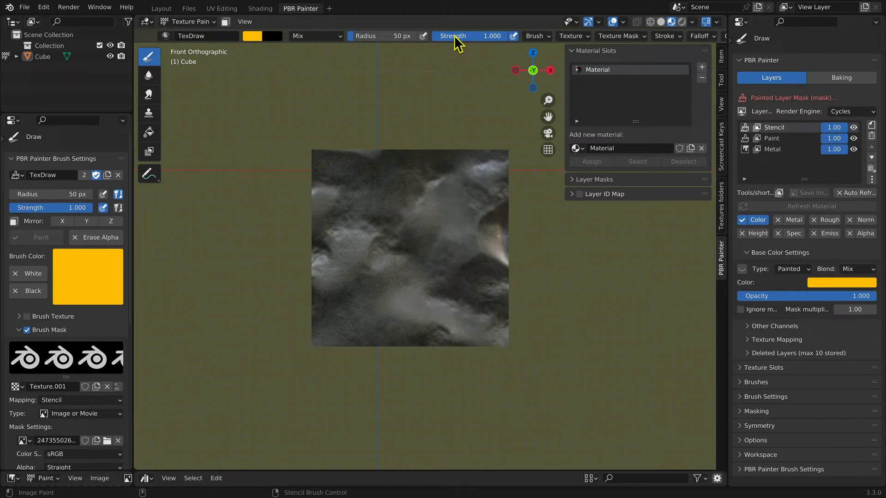
pyautogui.moveTo(365, 225)
pyautogui.mouseDown()
pyautogui.moveTo(418, 209)
pyautogui.moveTo(410, 200)
pyautogui.moveTo(459, 228)
pyautogui.moveTo(470, 263)
pyautogui.moveTo(440, 231)
pyautogui.moveTo(403, 233)
pyautogui.moveTo(441, 219)
pyautogui.moveTo(362, 231)
pyautogui.moveTo(344, 291)
pyautogui.moveTo(369, 249)
pyautogui.moveTo(351, 269)
pyautogui.moveTo(387, 233)
pyautogui.moveTo(401, 275)
pyautogui.moveTo(437, 287)
pyautogui.moveTo(455, 270)
pyautogui.moveTo(457, 243)
pyautogui.moveTo(464, 271)
pyautogui.moveTo(406, 289)
pyautogui.moveTo(386, 276)
pyautogui.moveTo(445, 293)
pyautogui.moveTo(471, 259)
pyautogui.moveTo(401, 297)
pyautogui.moveTo(394, 279)
pyautogui.moveTo(409, 296)
pyautogui.moveTo(398, 285)
pyautogui.moveTo(454, 293)
pyautogui.moveTo(474, 255)
pyautogui.moveTo(438, 215)
pyautogui.mouseUp()
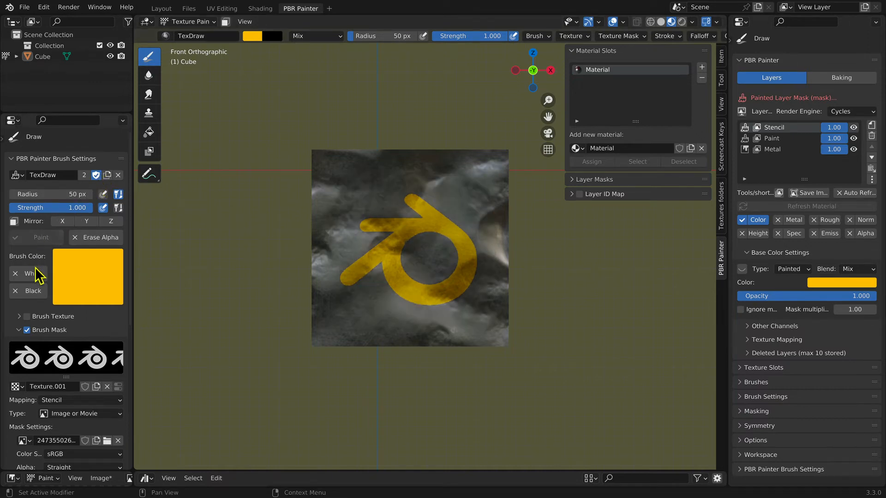
# Set the brush color to bright blue (H 0.598, S 0.945) and paint the dot inside the logo's ring
pyautogui.click(68, 276)
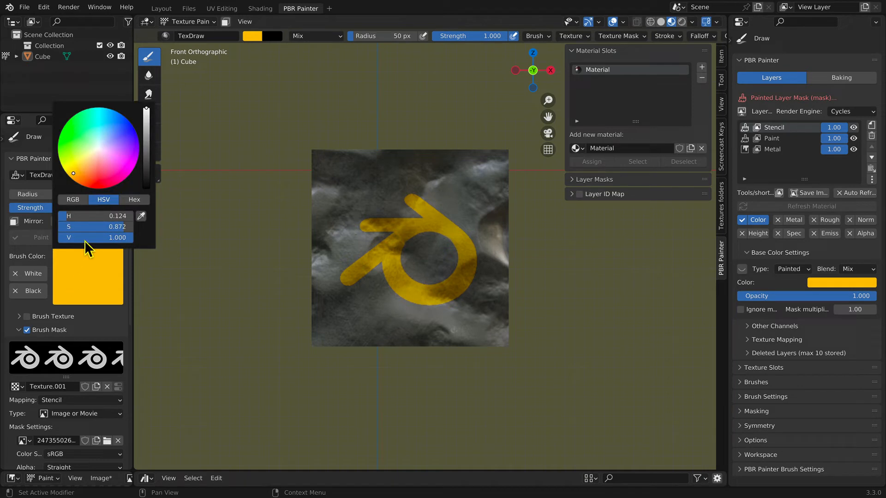
pyautogui.click(121, 117)
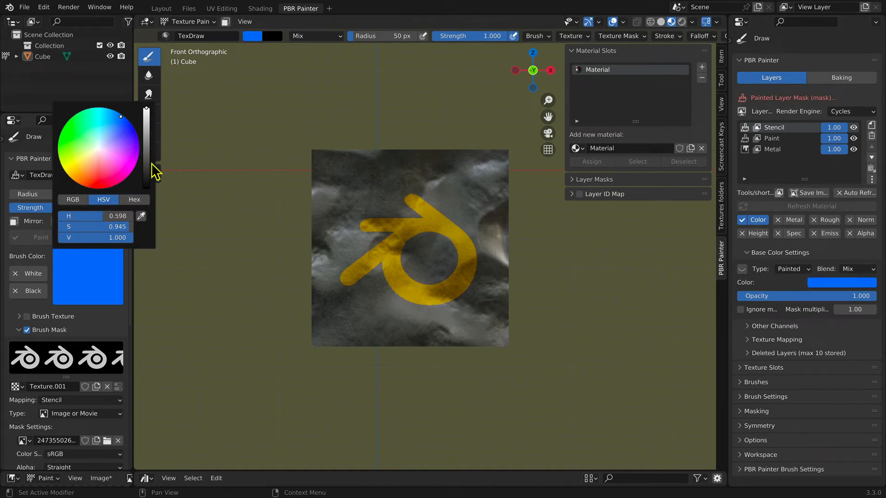
pyautogui.moveTo(420, 240)
pyautogui.mouseDown()
pyautogui.moveTo(420, 268)
pyautogui.moveTo(439, 265)
pyautogui.moveTo(428, 239)
pyautogui.moveTo(444, 256)
pyautogui.moveTo(417, 259)
pyautogui.moveTo(434, 263)
pyautogui.moveTo(427, 245)
pyautogui.moveTo(418, 255)
pyautogui.moveTo(431, 256)
pyautogui.moveTo(421, 247)
pyautogui.moveTo(440, 251)
pyautogui.mouseUp()
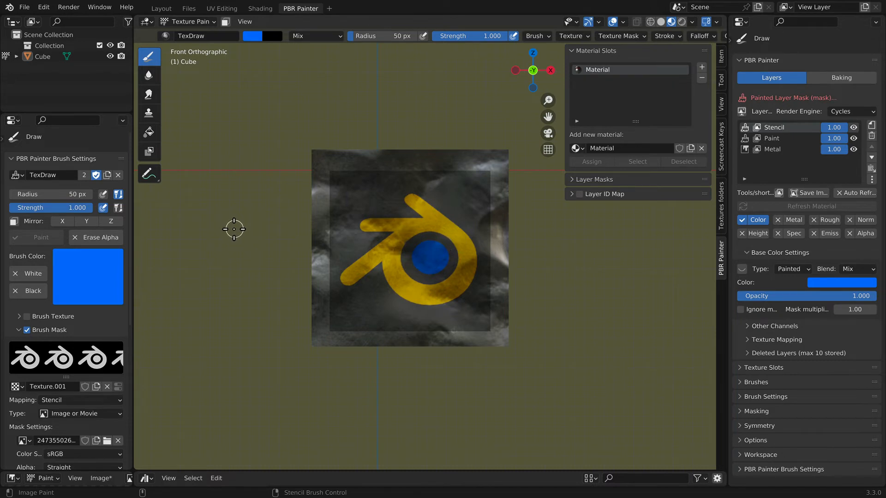
pyautogui.moveTo(234, 228)
pyautogui.mouseDown(button='middle')
pyautogui.moveTo(183, 236)
pyautogui.moveTo(180, 251)
pyautogui.moveTo(220, 249)
pyautogui.moveTo(203, 235)
pyautogui.moveTo(193, 192)
pyautogui.moveTo(188, 241)
pyautogui.moveTo(178, 245)
pyautogui.mouseUp(button='middle')
pyautogui.moveTo(178, 245); pyautogui.dragTo(178, 249, button='middle')
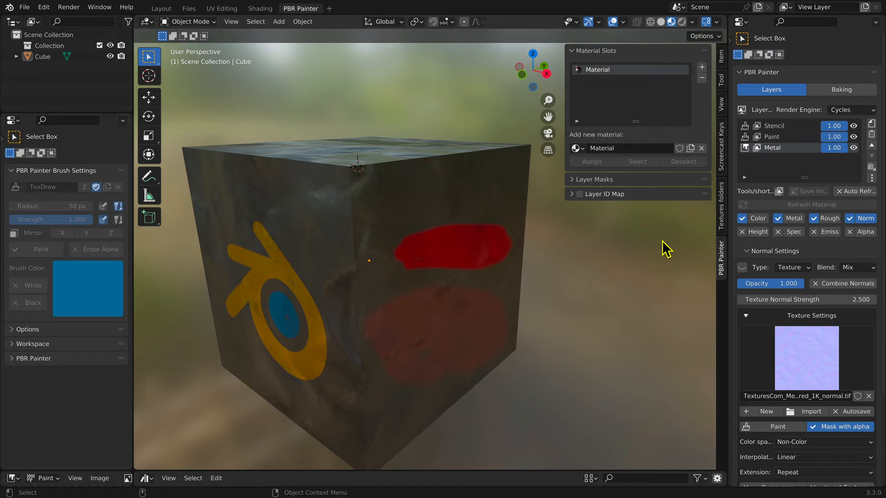
# Set the baking resolution to 1k (1024 × 1024) and the bake margin to 0 px
pyautogui.click(860, 90)
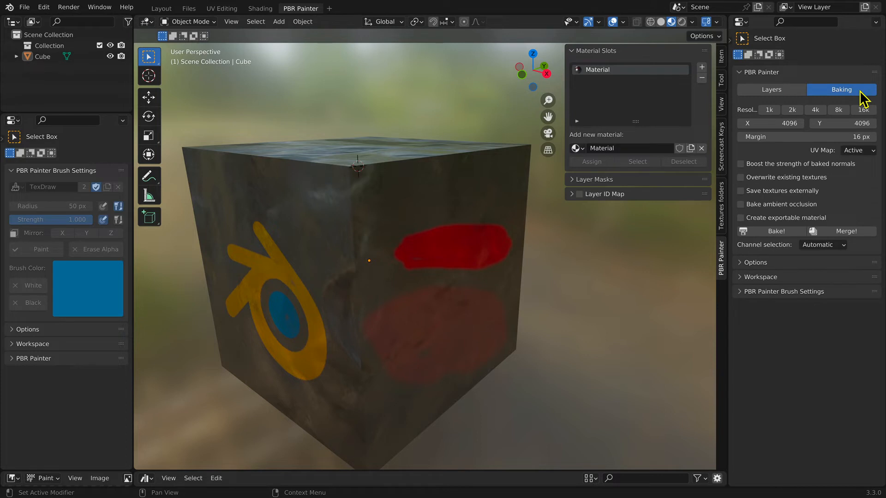
pyautogui.click(769, 111)
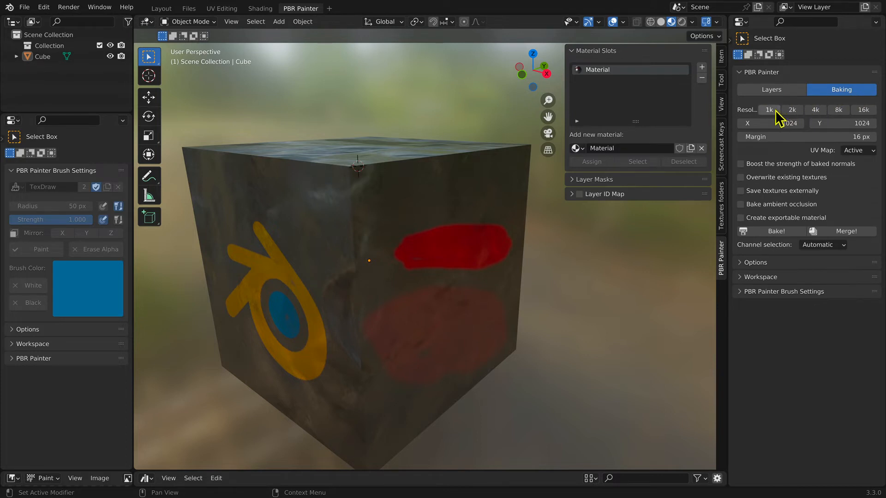
pyautogui.click(749, 135)
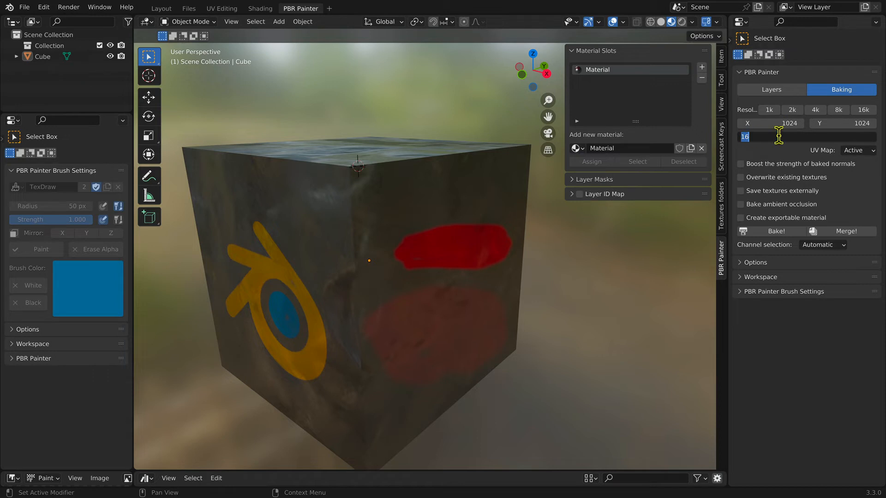
pyautogui.write('0')
pyautogui.press('Return')
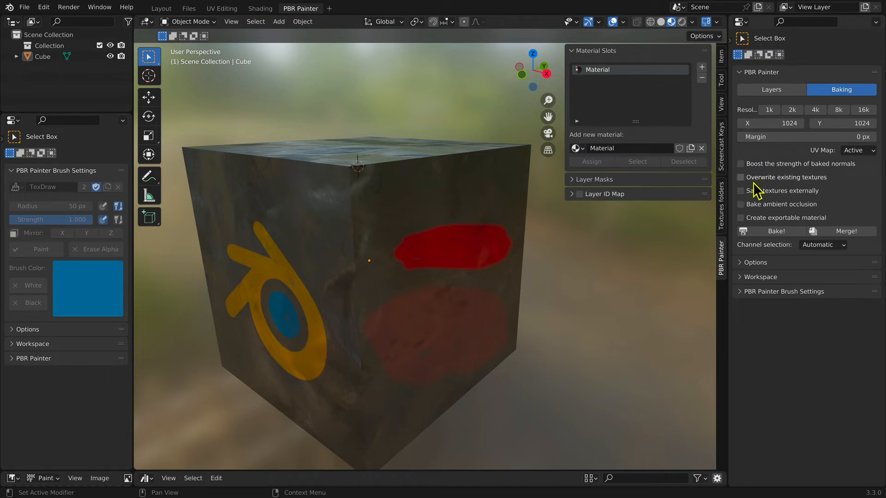
# Enable saving the baked textures externally and choose the PBR Bakes folder on the Desktop as their directory
pyautogui.click(740, 191)
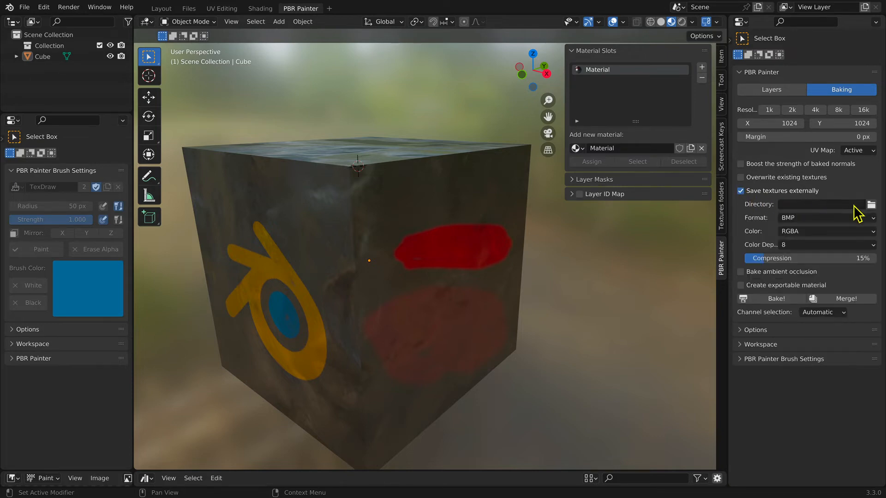
pyautogui.click(871, 204)
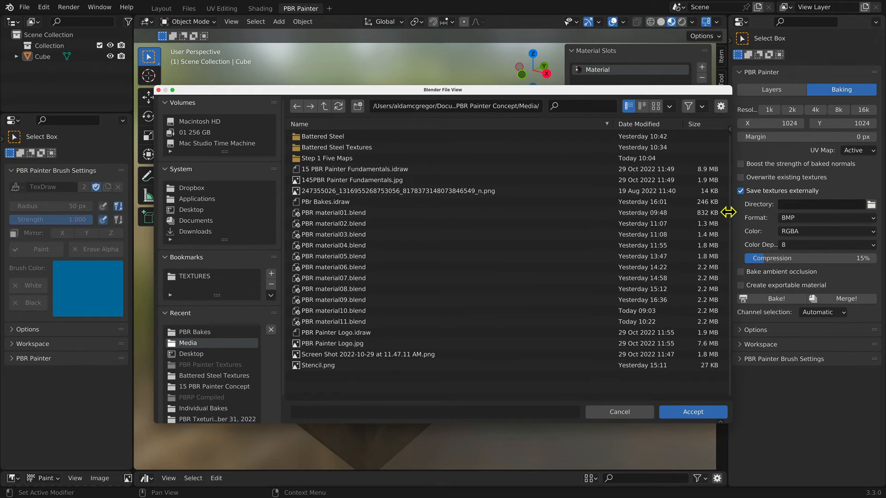
pyautogui.click(198, 213)
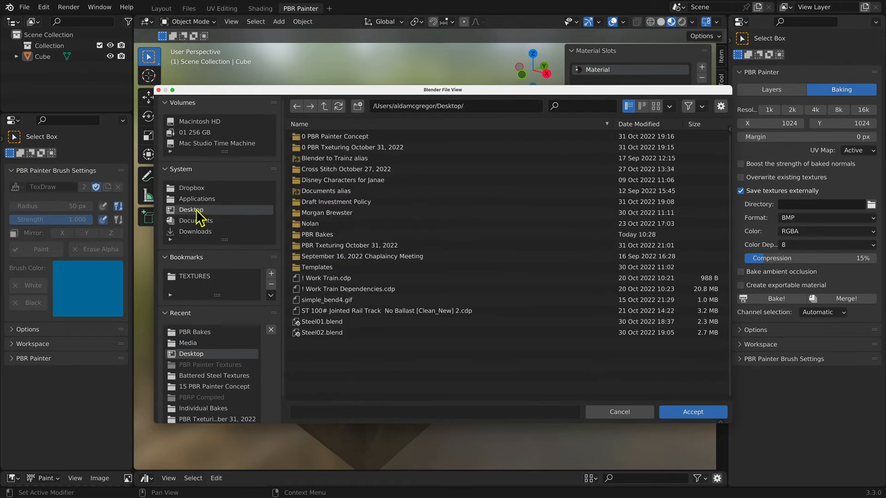
pyautogui.click(326, 238)
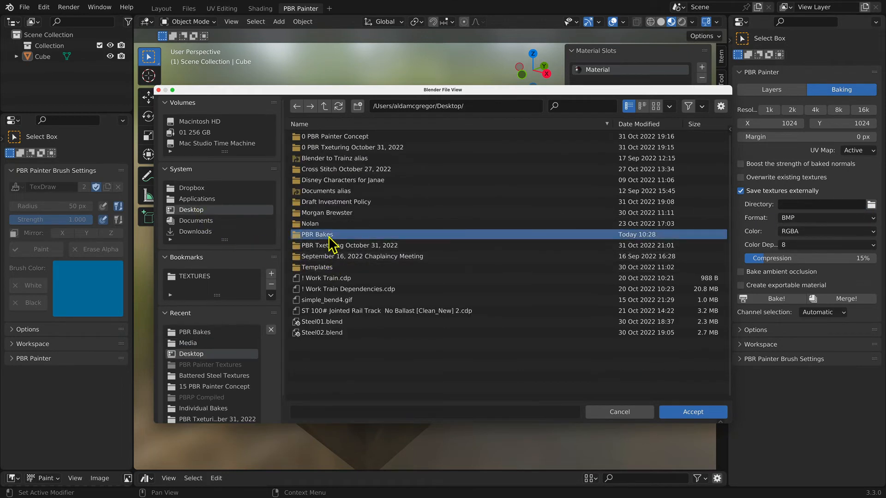
pyautogui.doubleClick(328, 239)
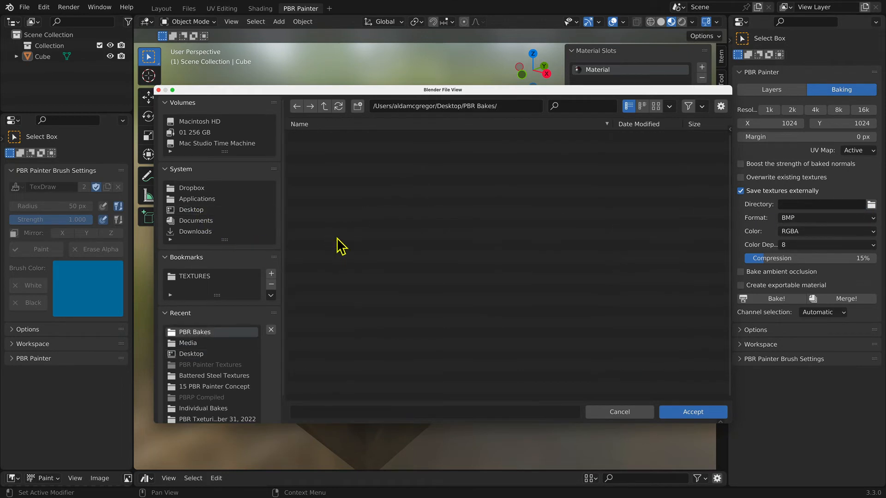
pyautogui.click(685, 413)
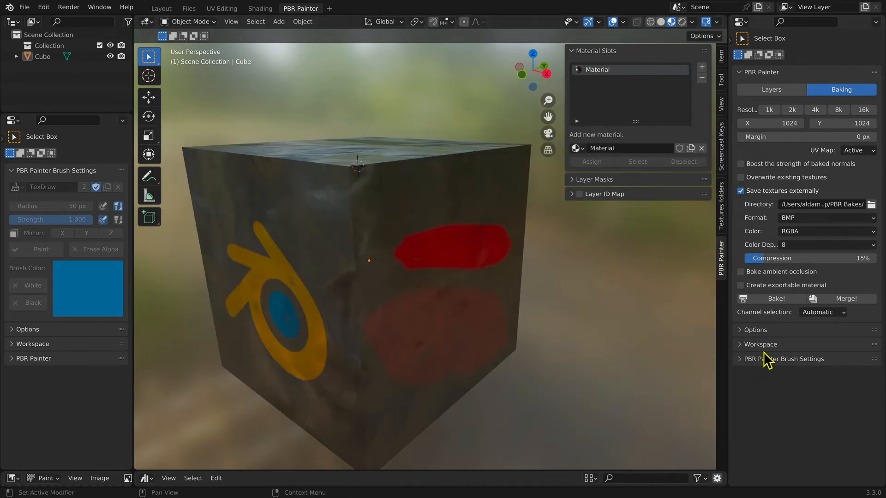
# Set the baked texture format to PNG and the bake channel selection to Manual
pyautogui.click(791, 218)
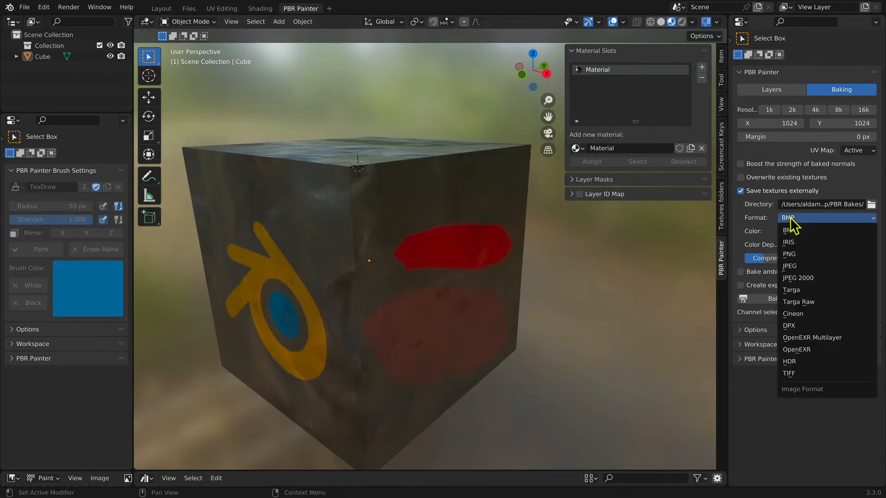
pyautogui.click(790, 254)
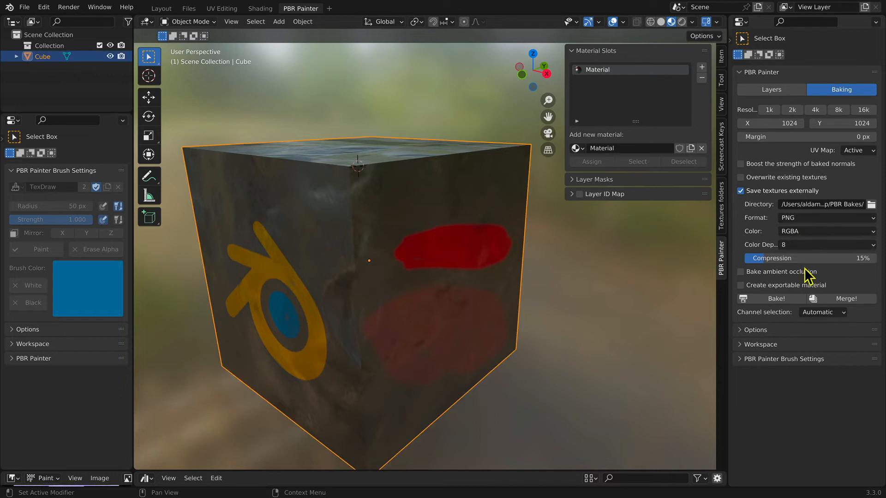
pyautogui.click(812, 313)
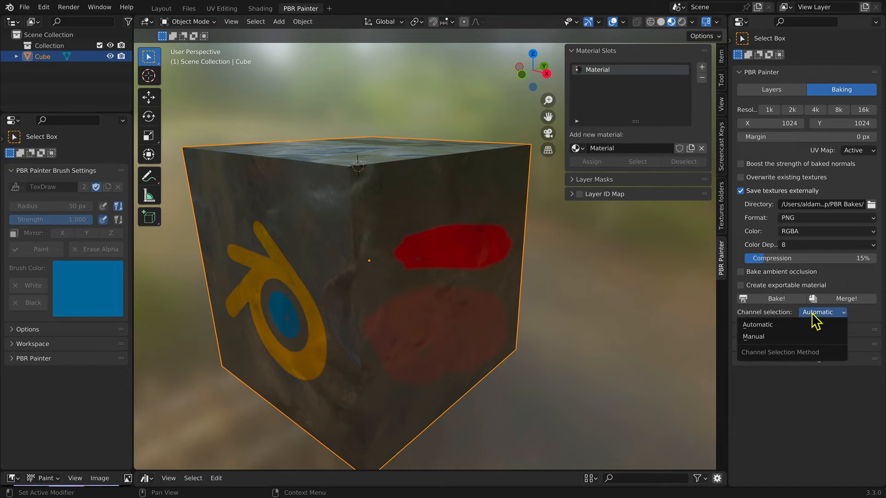
pyautogui.click(765, 338)
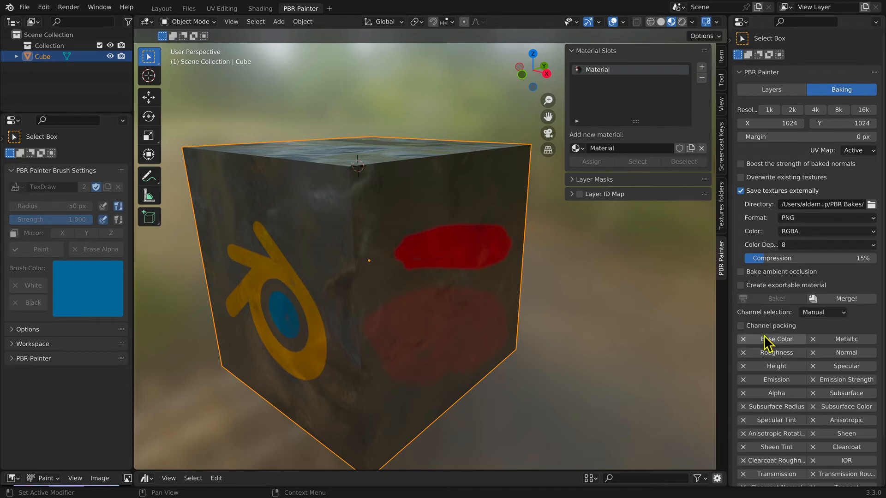
# Enable the Base Color, Metallic, Roughness and Normal channels for baking
pyautogui.click(789, 344)
pyautogui.click(813, 354)
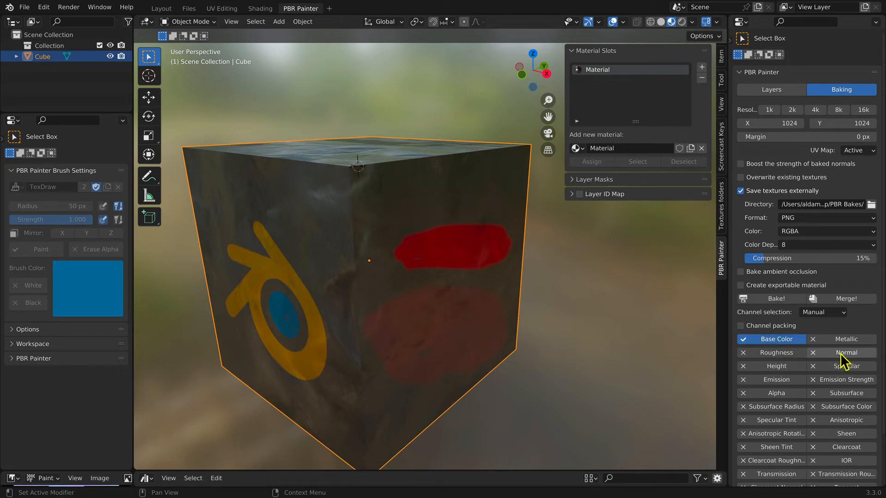
pyautogui.click(785, 354)
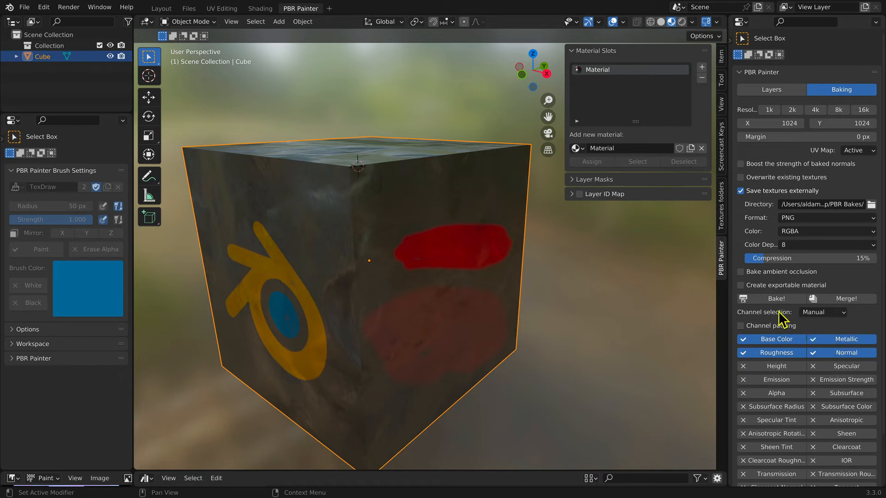
# Include ambient occlusion in the bake and bake the cube's selected channels to textures
pyautogui.click(741, 272)
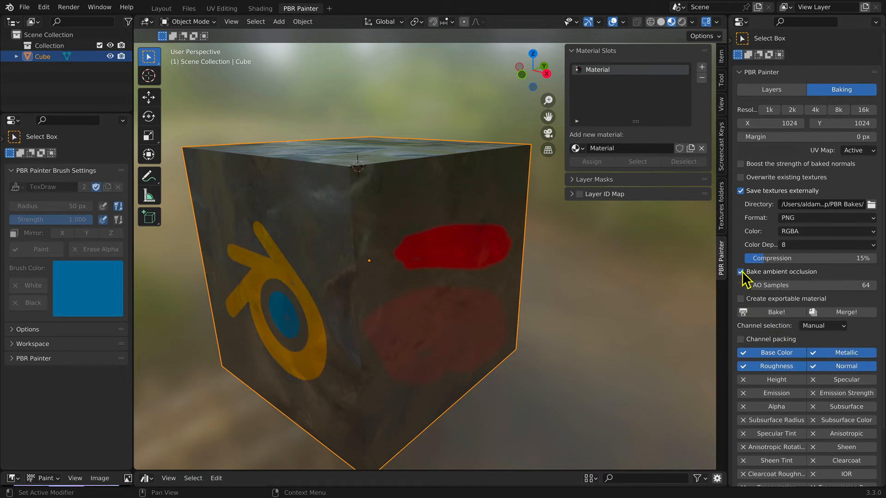
pyautogui.click(775, 313)
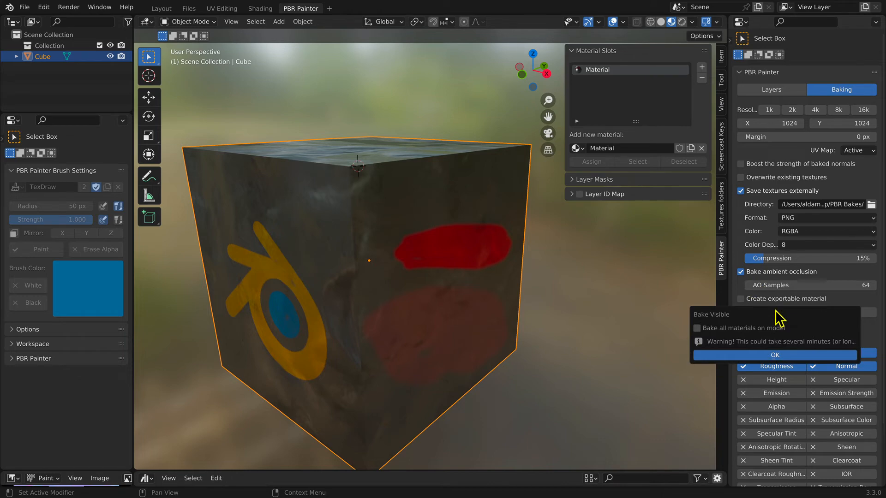
pyautogui.click(775, 355)
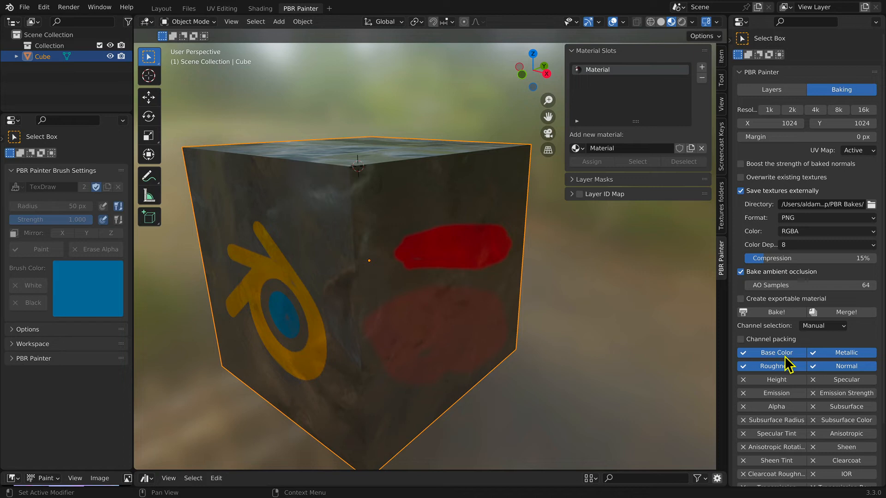
# Deselect the Base Color, Normal, Roughness and Metallic bake channels and disable ambient occlusion baking
pyautogui.click(785, 356)
pyautogui.click(843, 370)
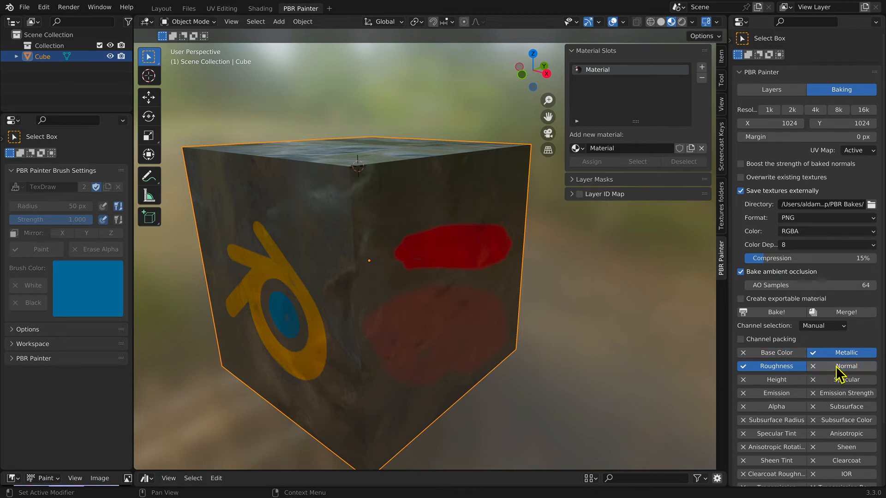
pyautogui.click(780, 367)
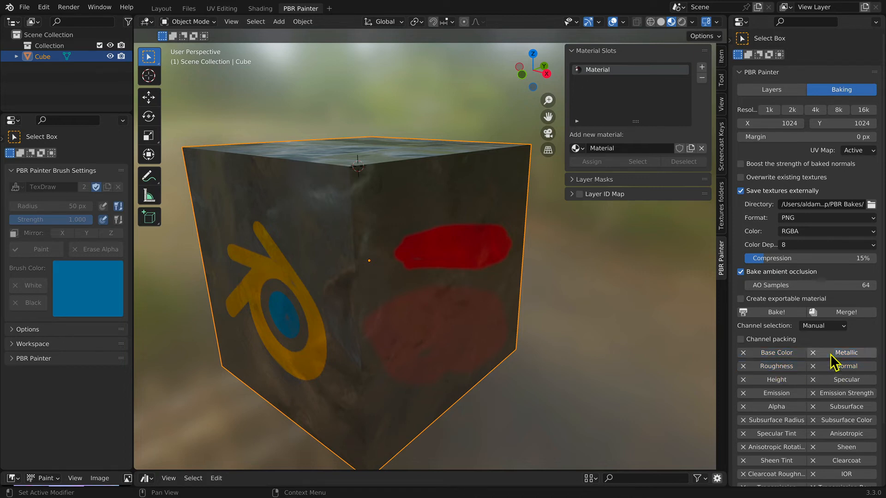
pyautogui.click(829, 353)
pyautogui.click(740, 272)
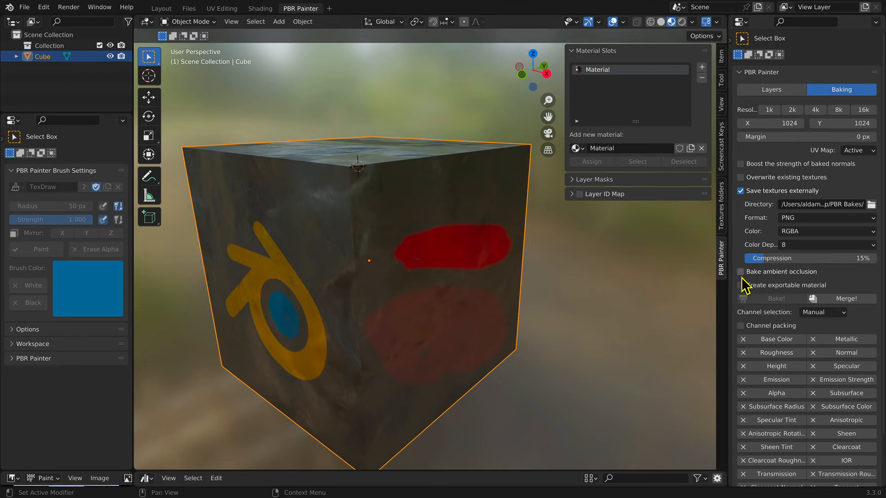
# Enable channel packing, add a new channel-packed image and set it to pack individual RGB channels
pyautogui.click(741, 325)
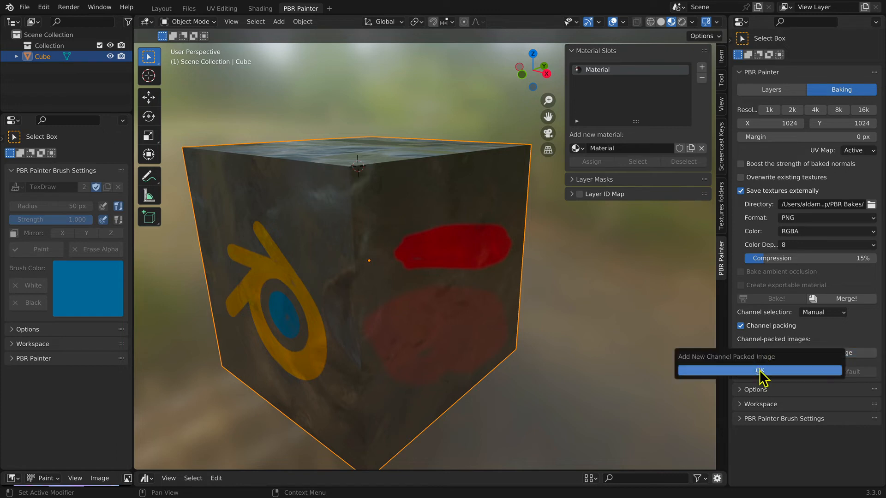
pyautogui.click(761, 353)
pyautogui.scroll(-3, 761, 379)
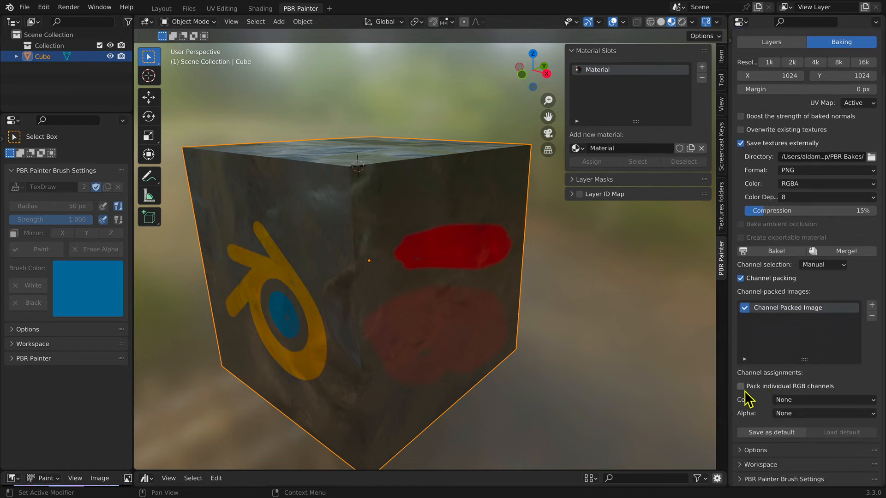
pyautogui.click(741, 387)
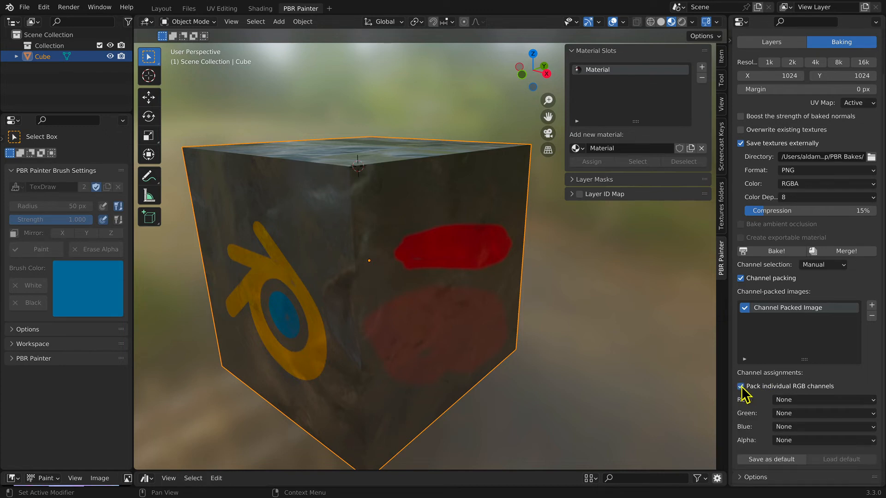
# Assign Roughness to green, Ambient Occlusion to blue and Metallic to alpha, leaving red at None, and bake the channel-packed image
pyautogui.click(862, 400)
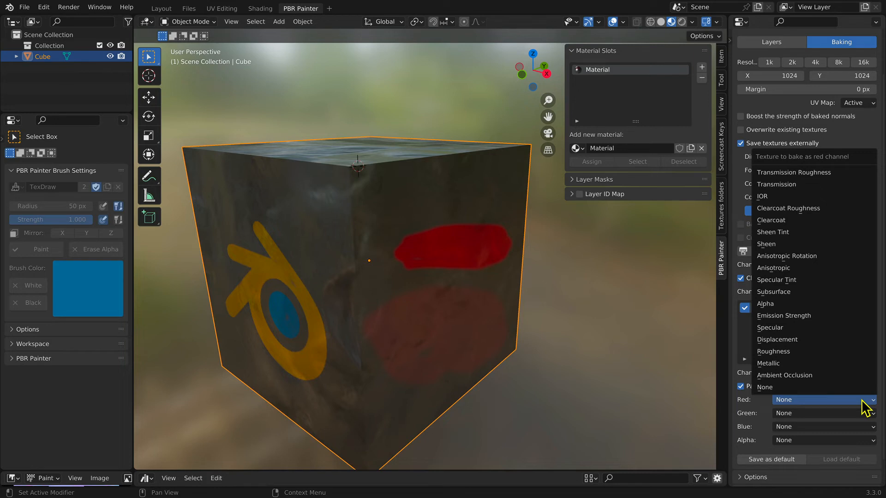
pyautogui.click(861, 400)
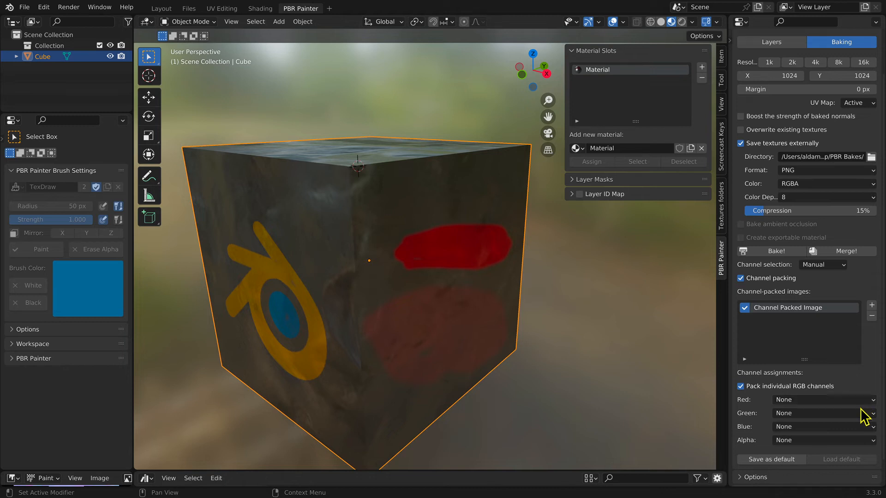
pyautogui.click(860, 414)
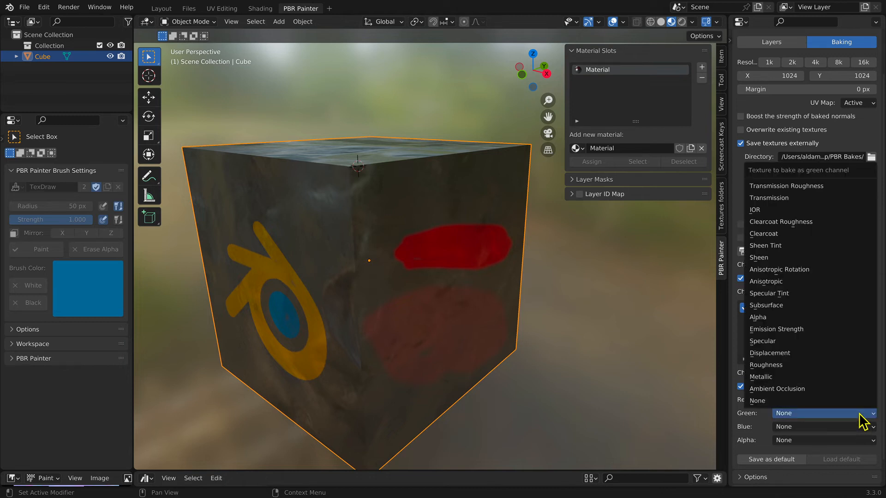
pyautogui.click(776, 366)
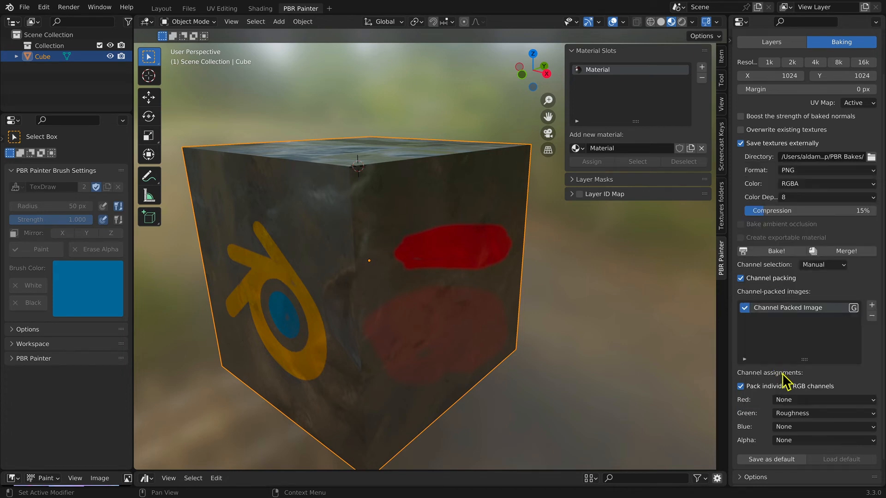
pyautogui.click(862, 428)
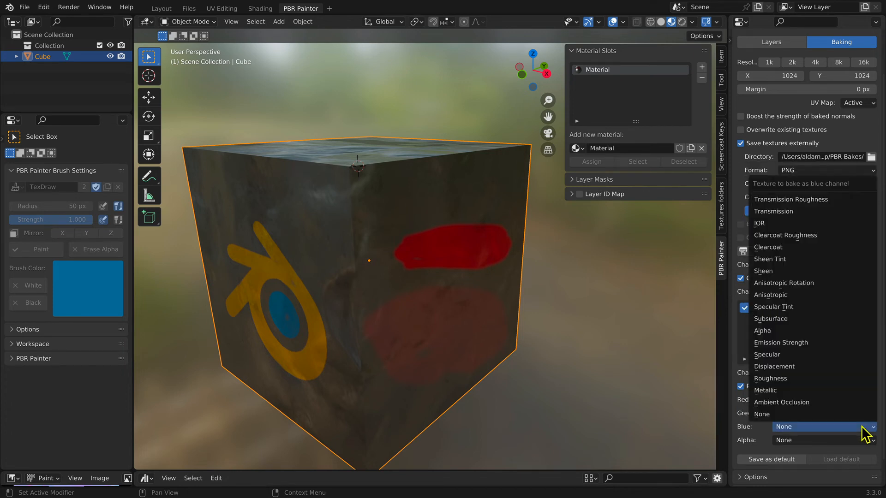
pyautogui.click(800, 403)
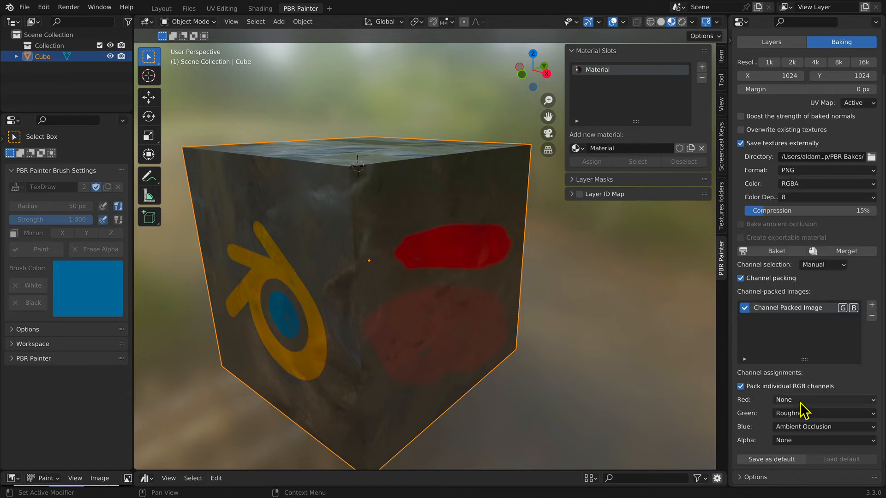
pyautogui.click(860, 440)
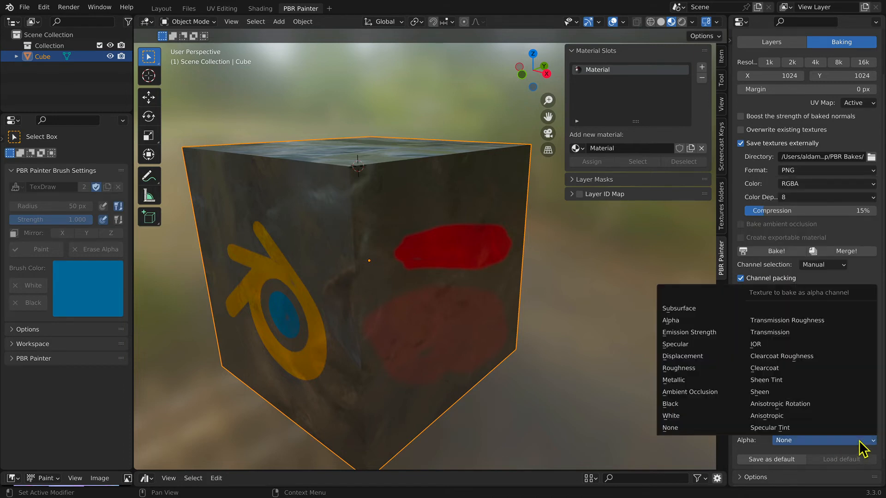
pyautogui.click(680, 380)
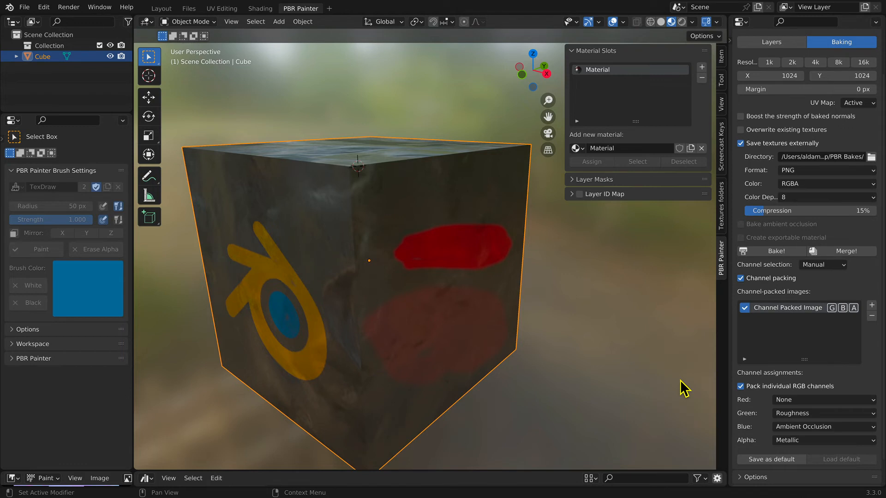
pyautogui.click(787, 252)
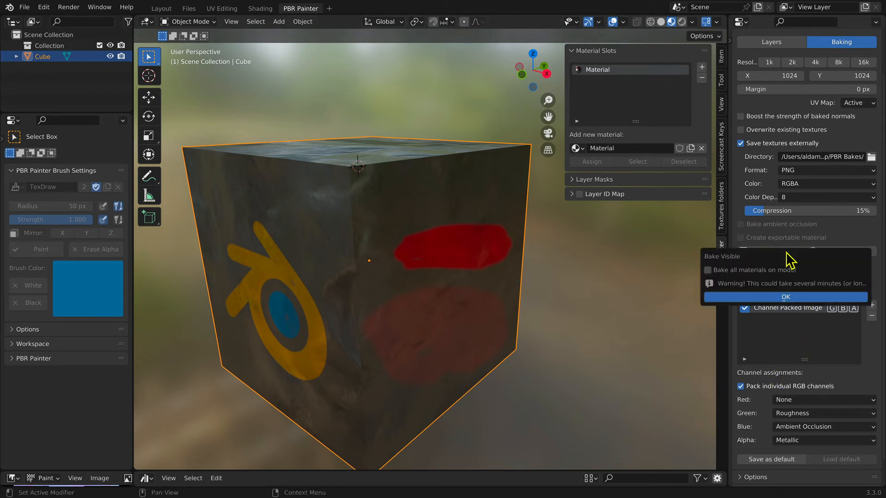
pyautogui.click(776, 299)
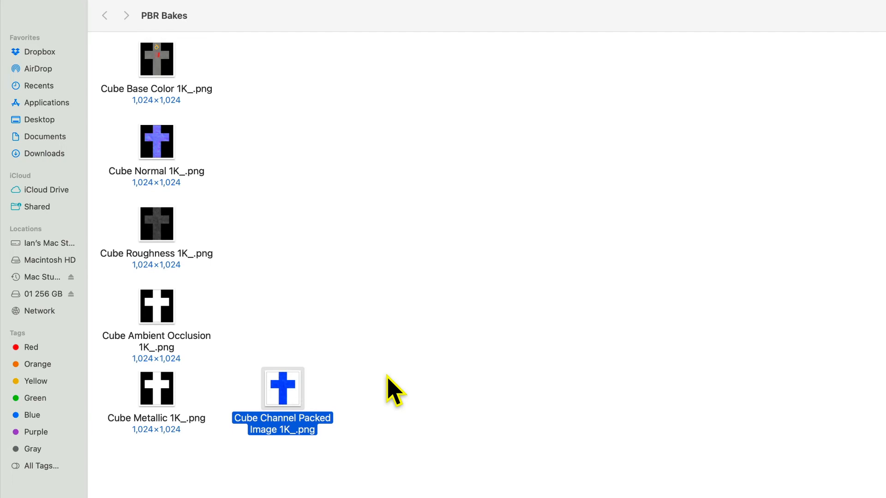
# In Finder's PBR Bakes folder, duplicate the Cube Base Color, Cube Normal and Cube Channel Packed Image PNG files
pyautogui.keyDown('alt'); pyautogui.moveTo(168, 74); pyautogui.dragTo(457, 81); pyautogui.keyUp('alt')
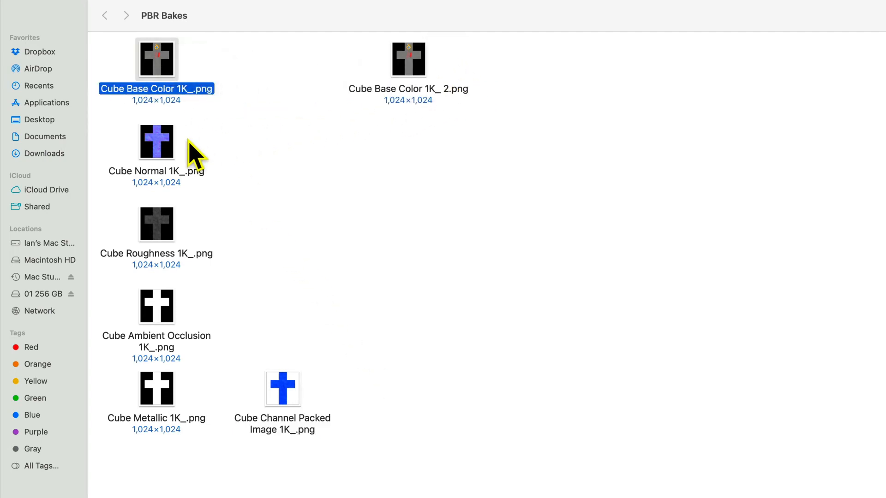
pyautogui.keyDown('alt'); pyautogui.moveTo(162, 153); pyautogui.dragTo(417, 157); pyautogui.keyUp('alt')
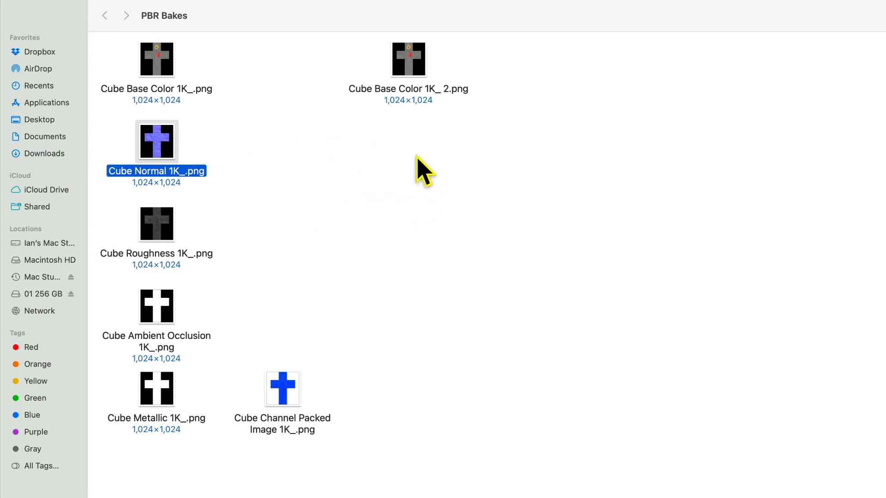
pyautogui.keyDown('alt'); pyautogui.moveTo(291, 410); pyautogui.dragTo(418, 393); pyautogui.keyUp('alt')
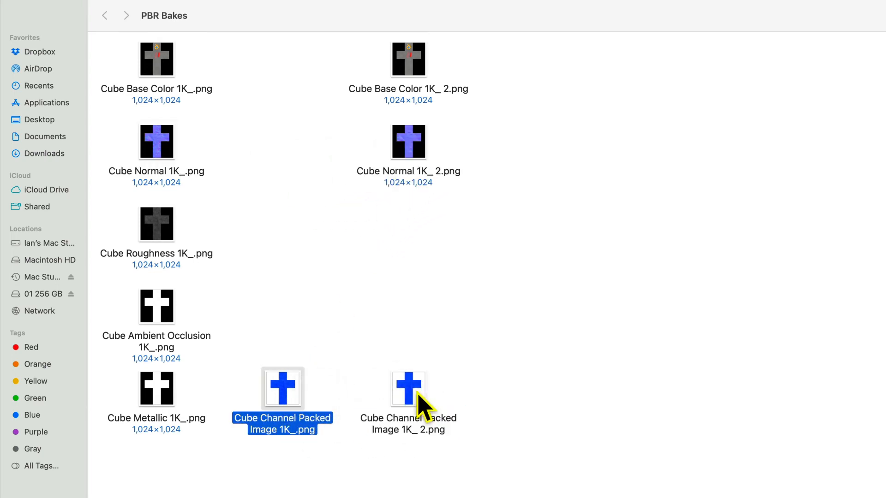
# Rename the duplicated base color image as diffuse.png
pyautogui.click(408, 91)
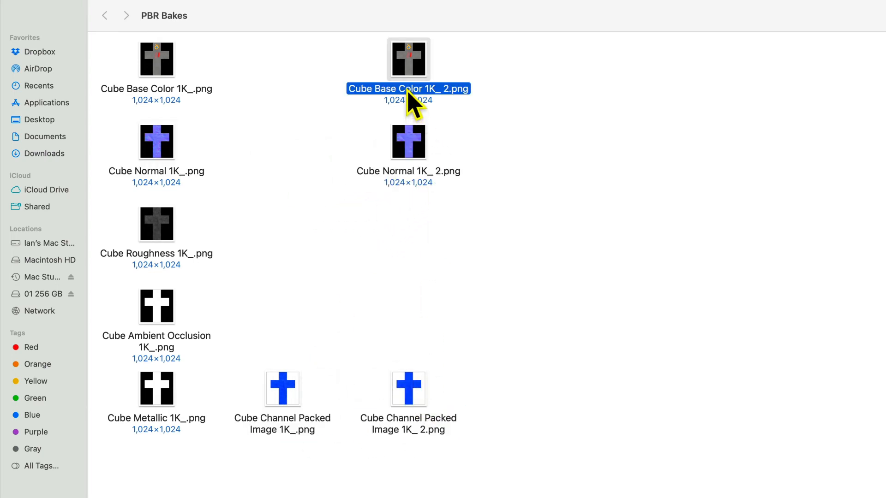
pyautogui.click(407, 89)
pyautogui.write('diffuse')
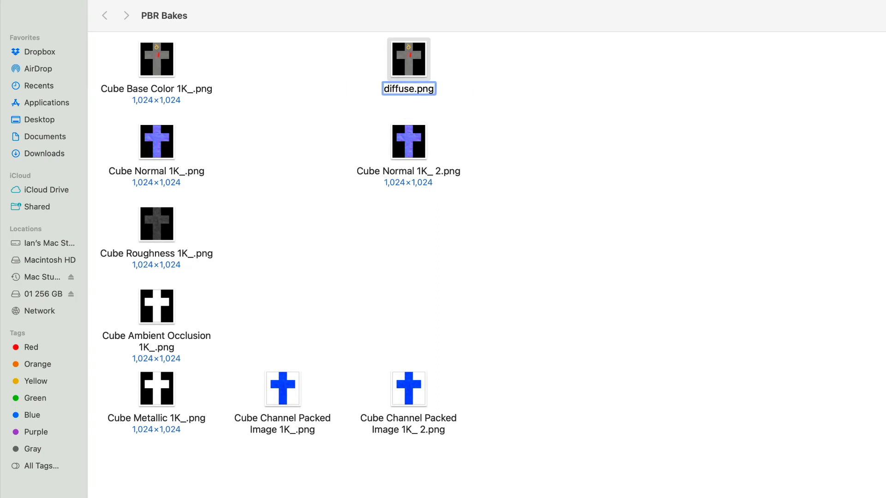
pyautogui.press('Return')
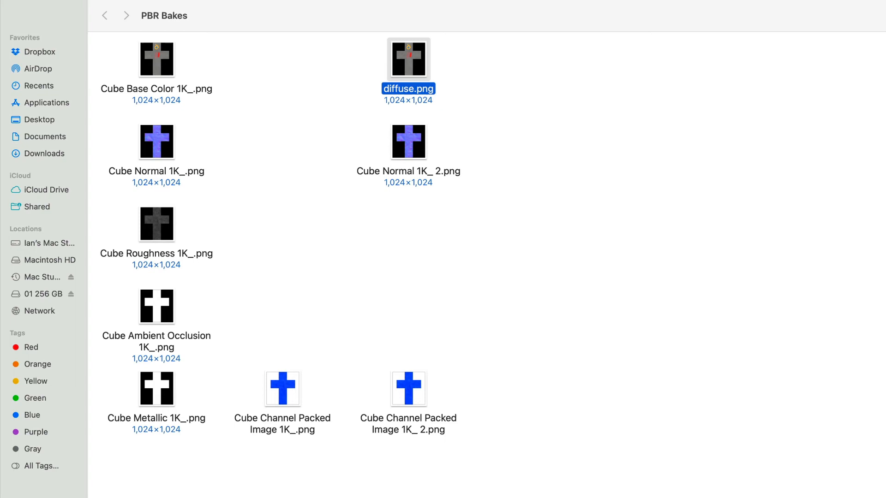
# Rename the duplicated normal map image as normal.png
pyautogui.click(405, 171)
pyautogui.click(402, 168)
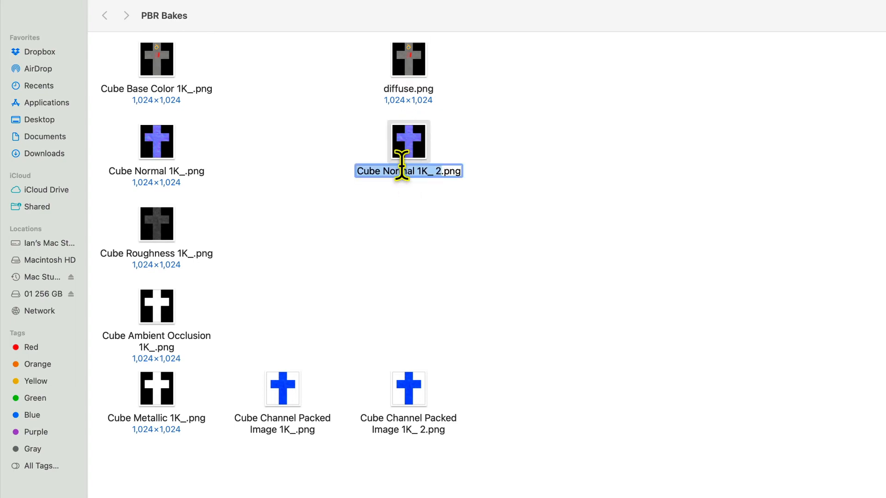
pyautogui.write('normal')
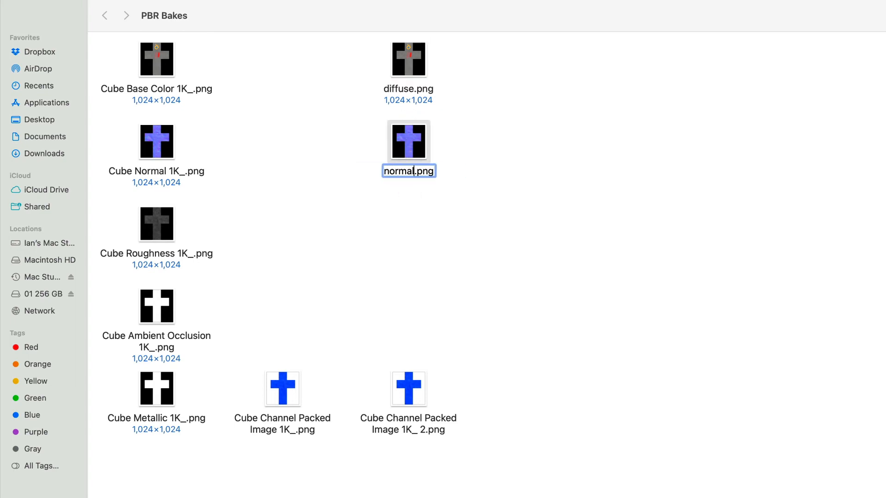
pyautogui.press('Return')
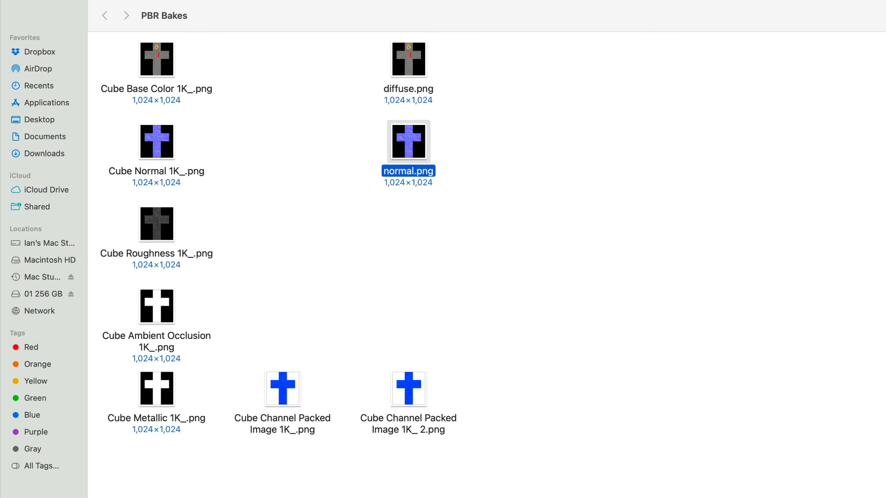
# Rename the duplicated channel-packed image as parameters.png
pyautogui.click(389, 420)
pyautogui.click(390, 419)
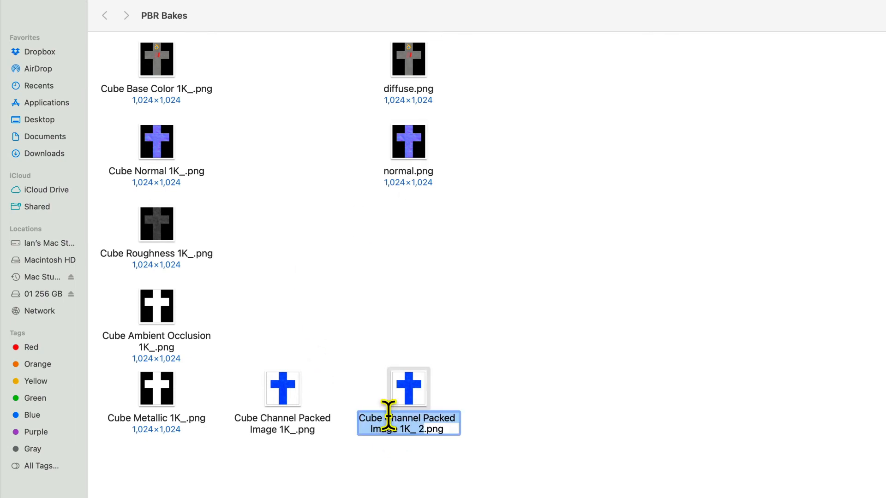
pyautogui.write('paramet')
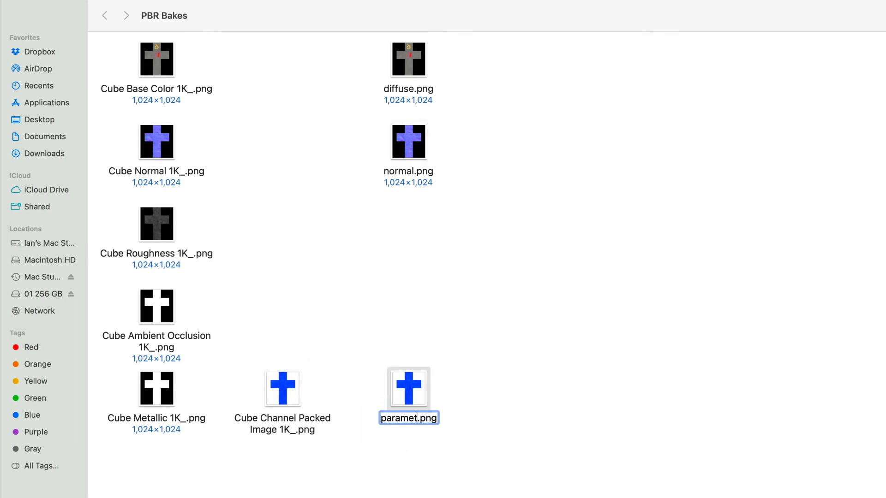
pyautogui.write('ers')
pyautogui.press('Return')
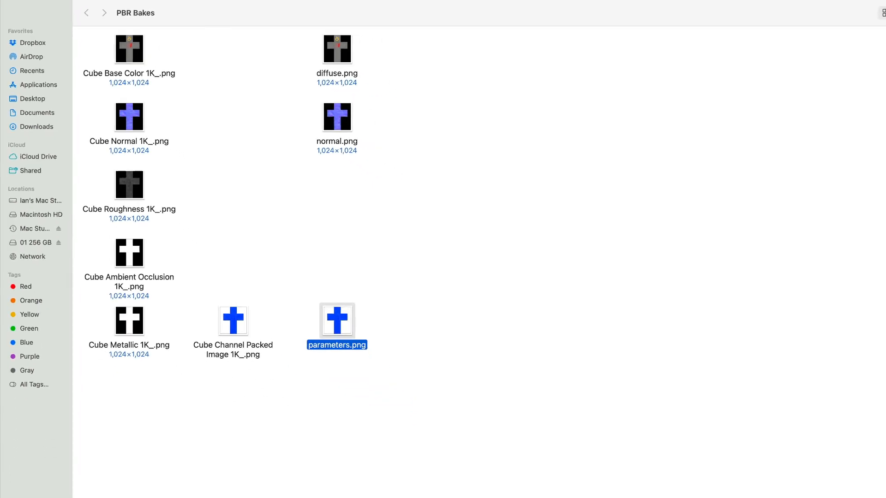
# Switch back to Blender and disable channel packing in the PBR Painter baking settings
pyautogui.click(443, 338)
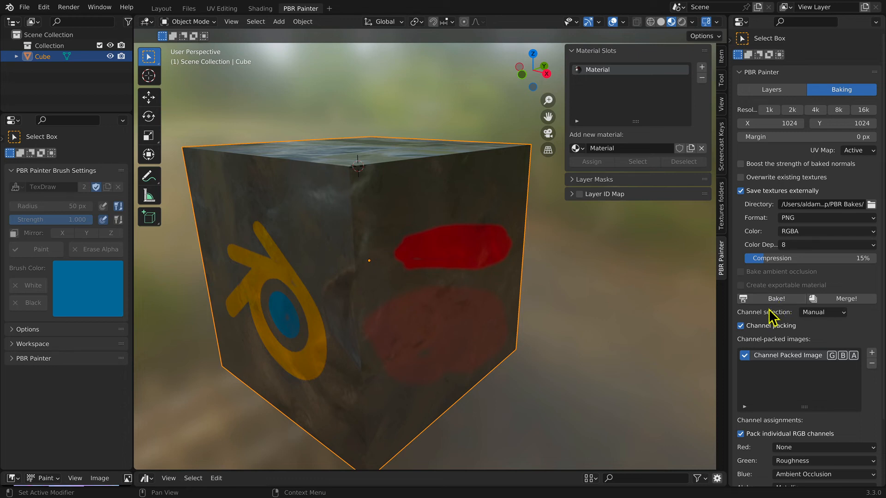
pyautogui.click(740, 326)
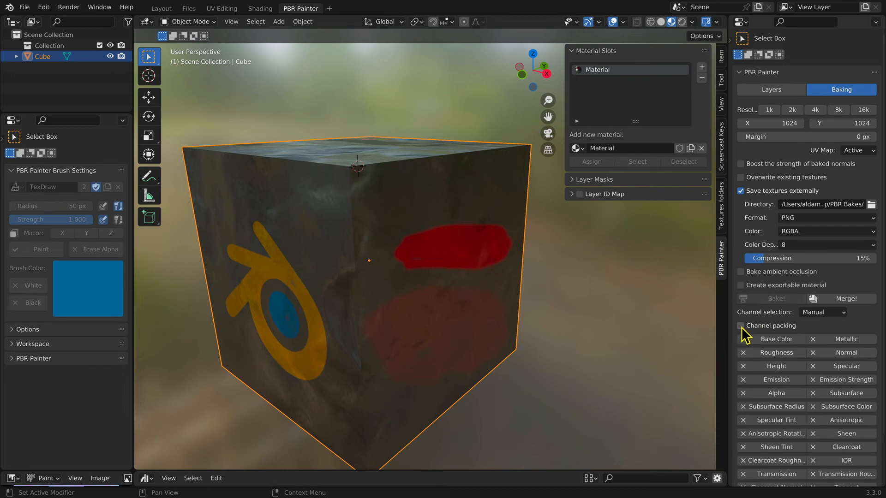
# Bake the Base Color, Roughness and Normal channels into an exportable material without saving the textures externally
pyautogui.click(780, 340)
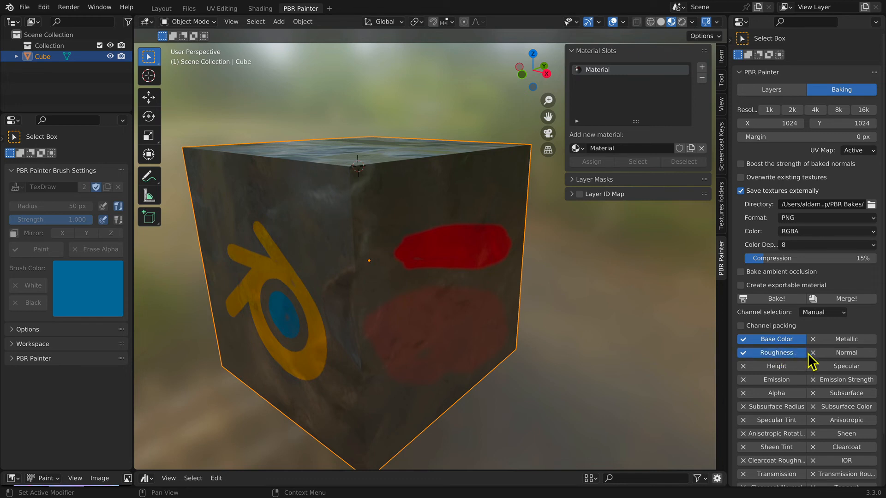
pyautogui.click(826, 354)
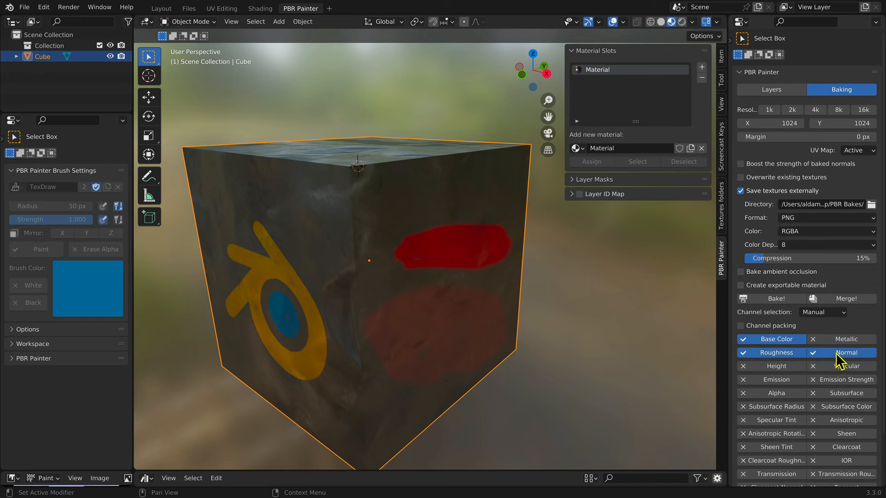
pyautogui.click(741, 285)
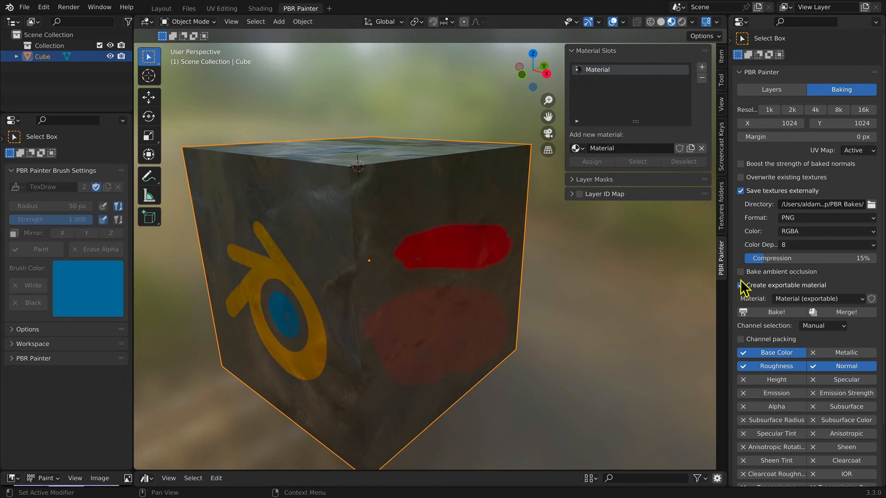
pyautogui.click(741, 191)
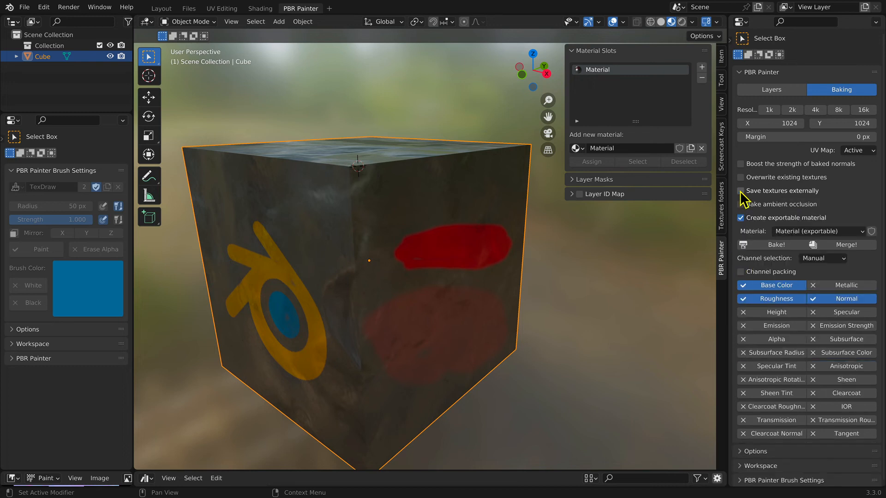
pyautogui.click(768, 245)
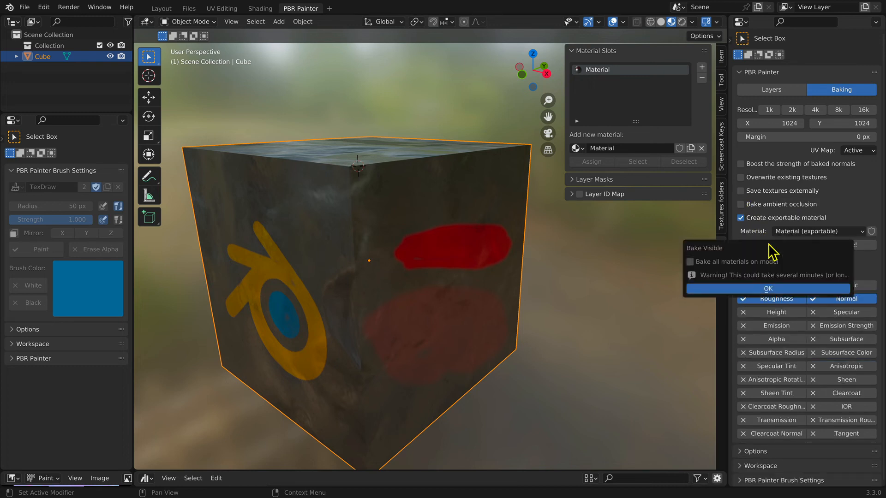
pyautogui.click(766, 288)
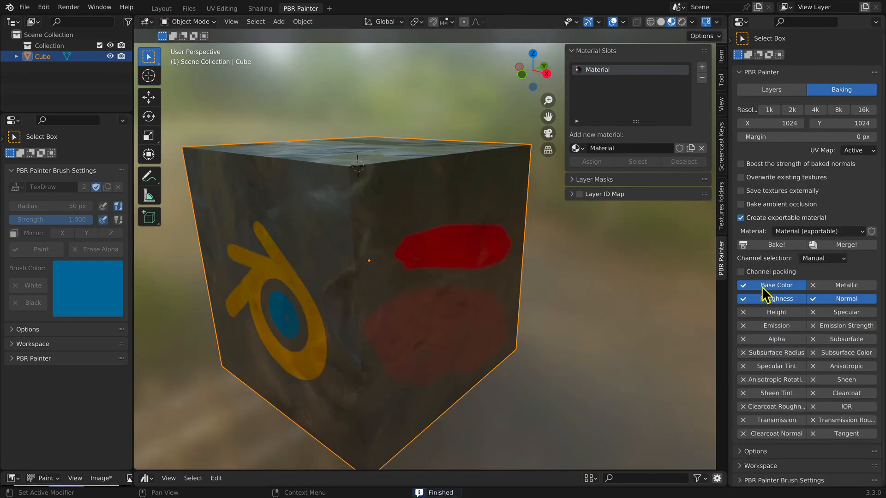
# Assign Material (exportable) to the cube's slot and show its nodes in the Shading workspace
pyautogui.click(577, 149)
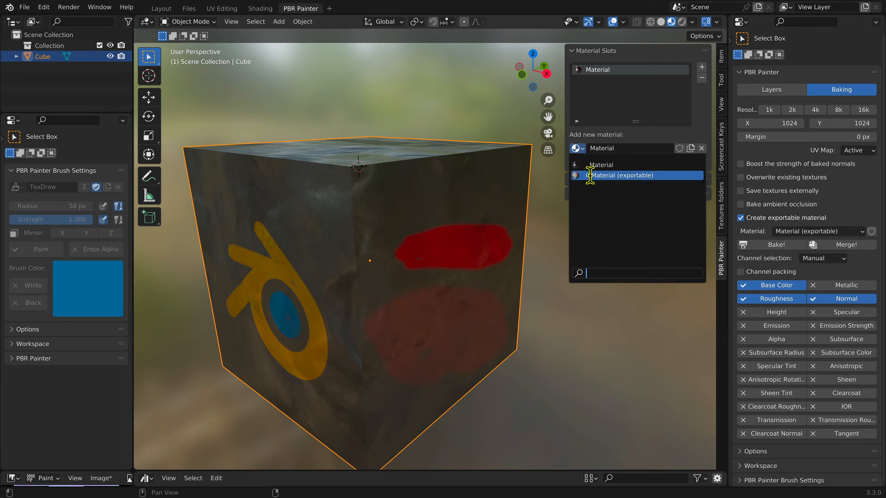
pyautogui.click(668, 175)
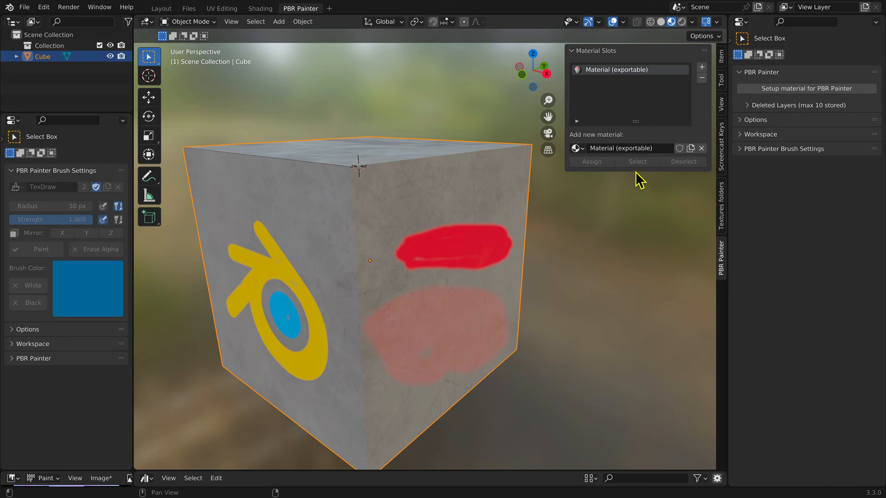
pyautogui.click(260, 8)
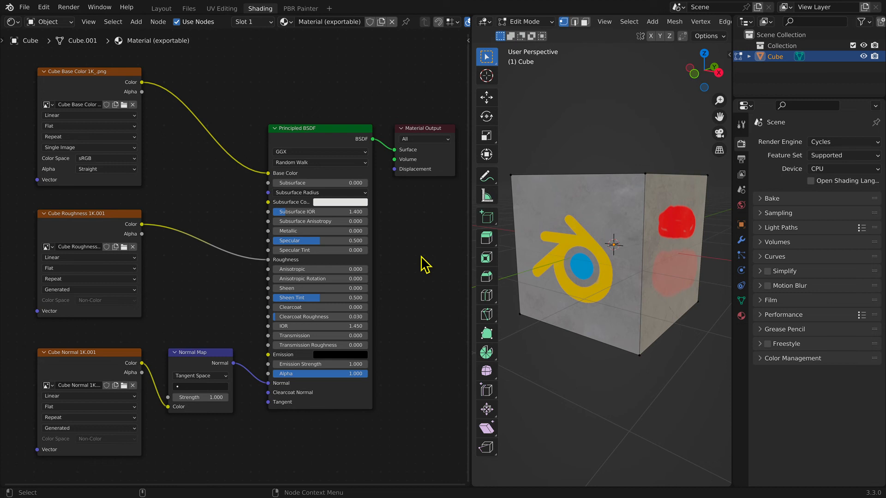
# Replace the base color node's image with diffuse.png from the PBR Bakes folder
pyautogui.click(133, 105)
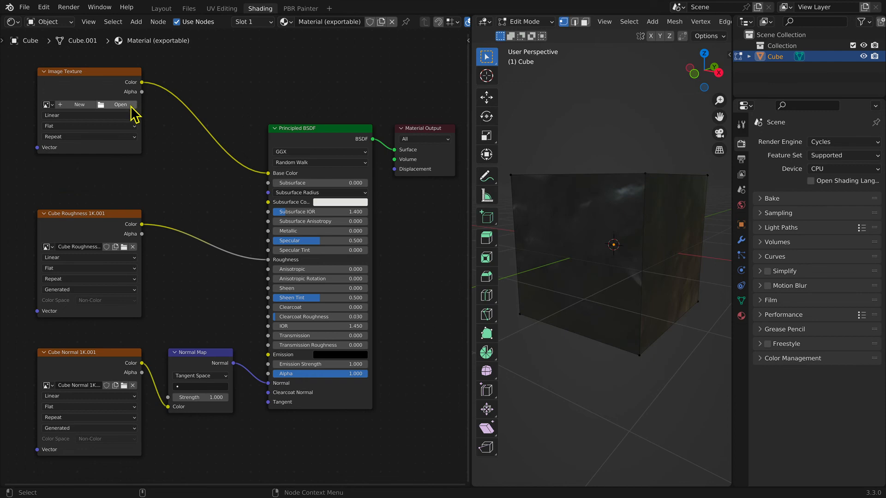
pyautogui.click(131, 106)
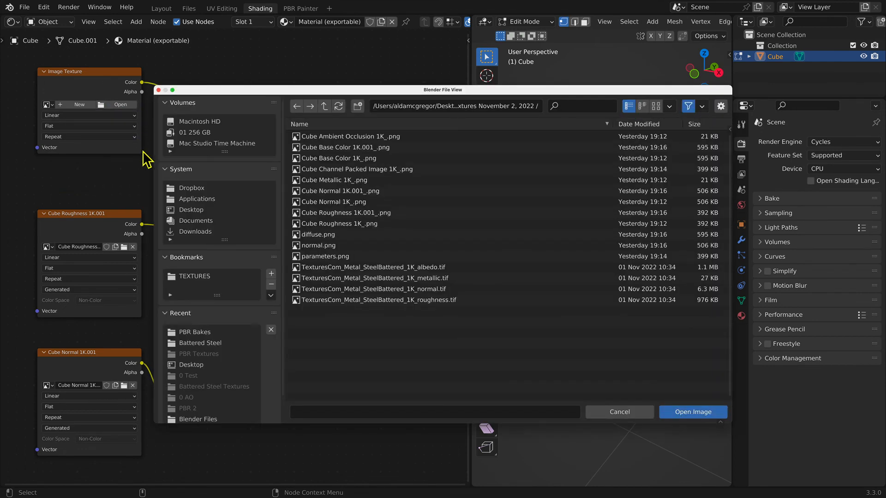
pyautogui.click(199, 332)
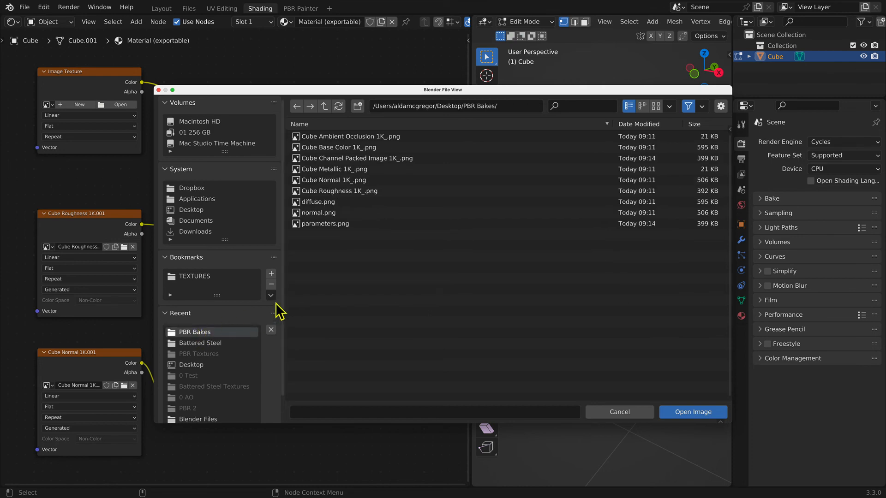
pyautogui.click(327, 205)
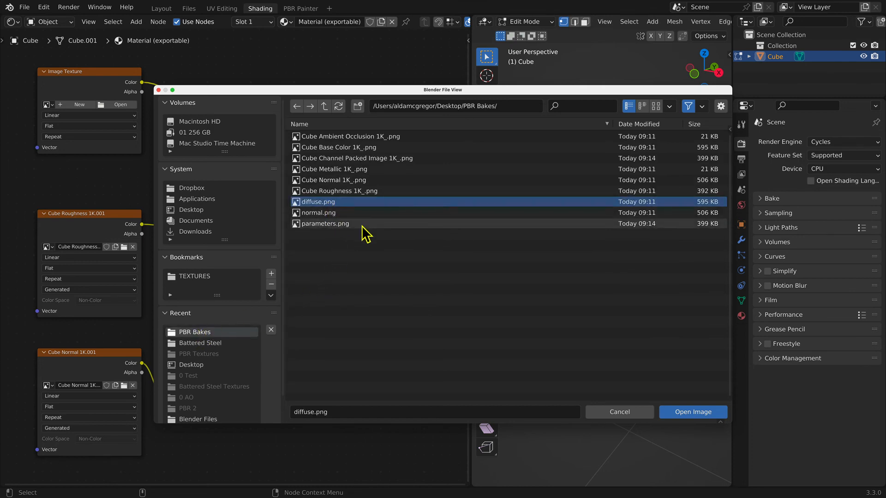
pyautogui.click(668, 415)
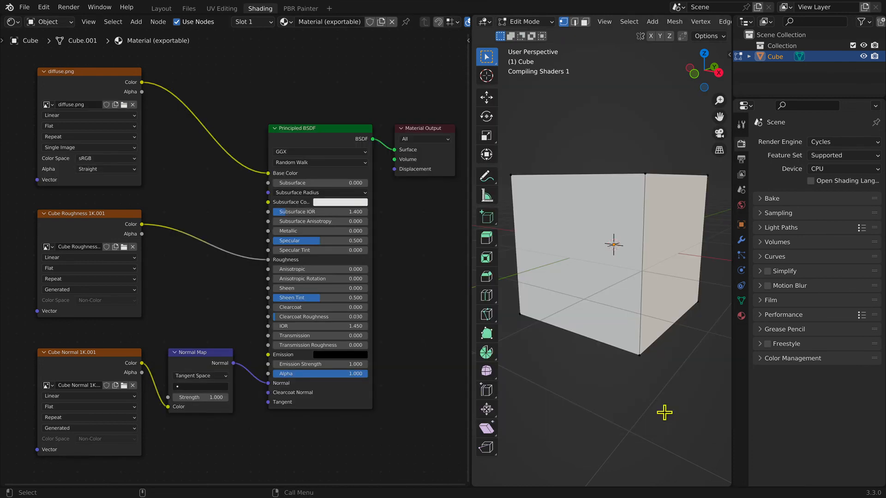
# Replace the roughness node's image with parameters.png from the PBR Bakes folder
pyautogui.click(133, 247)
pyautogui.click(121, 246)
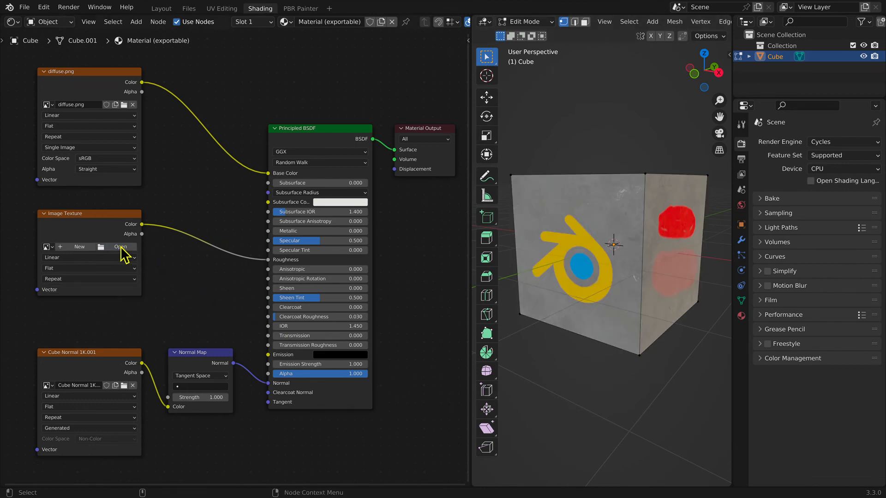
pyautogui.click(216, 332)
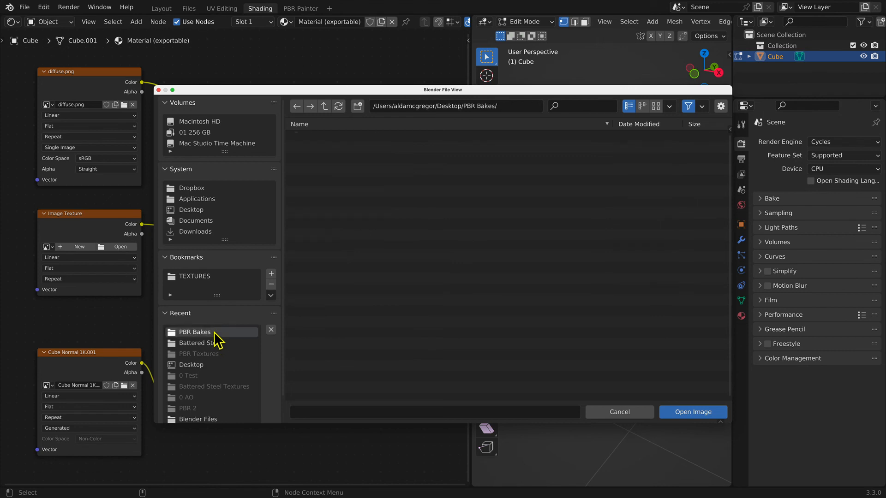
pyautogui.click(332, 225)
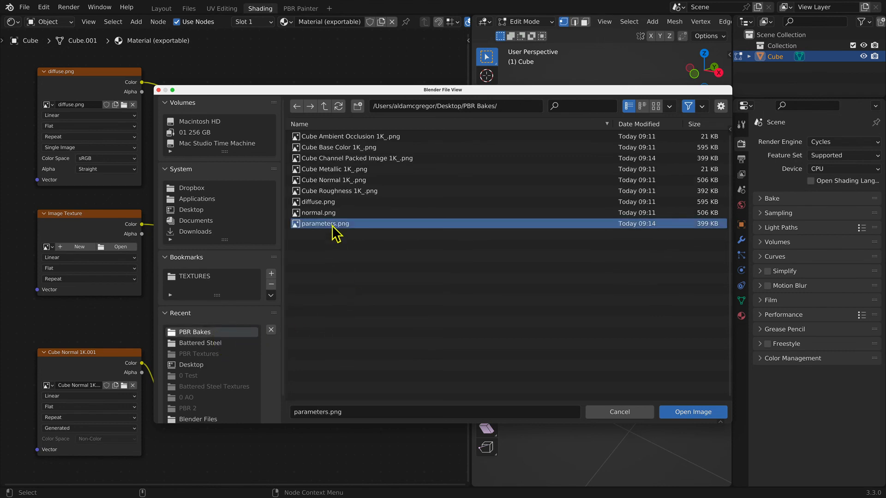
pyautogui.click(660, 412)
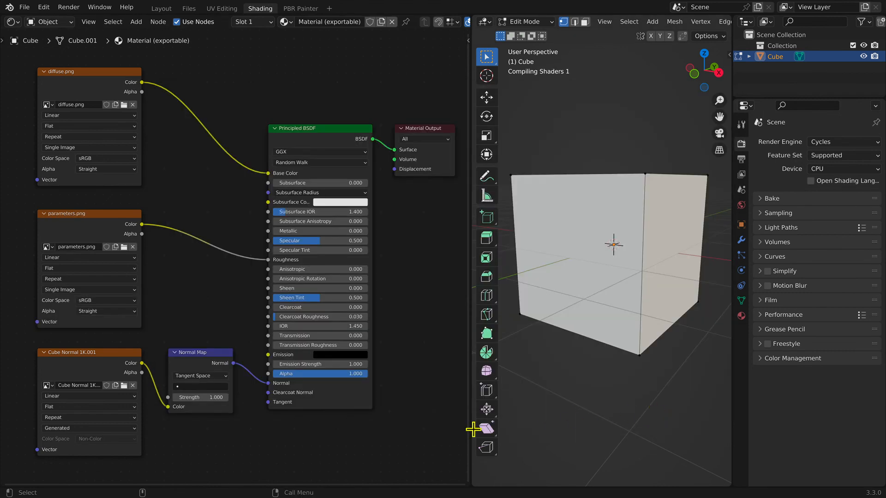
# Replace the normal map node's image with normal.png from the PBR Bakes folder
pyautogui.click(133, 385)
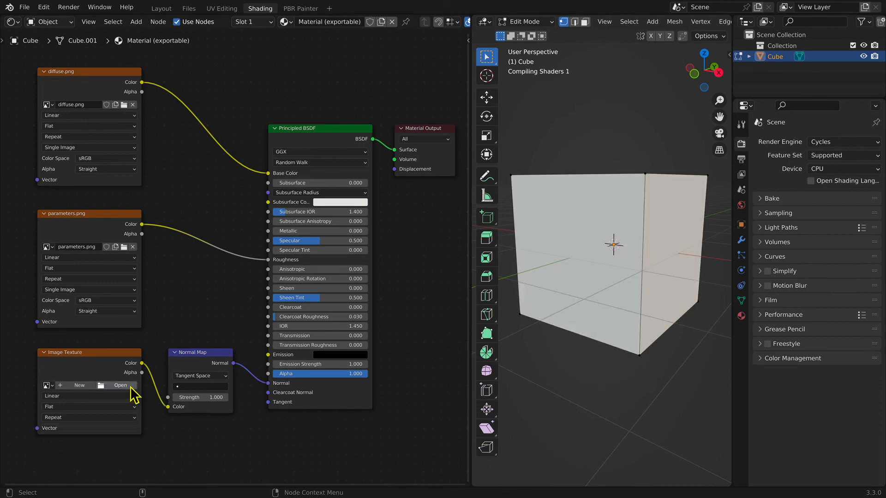
pyautogui.click(119, 385)
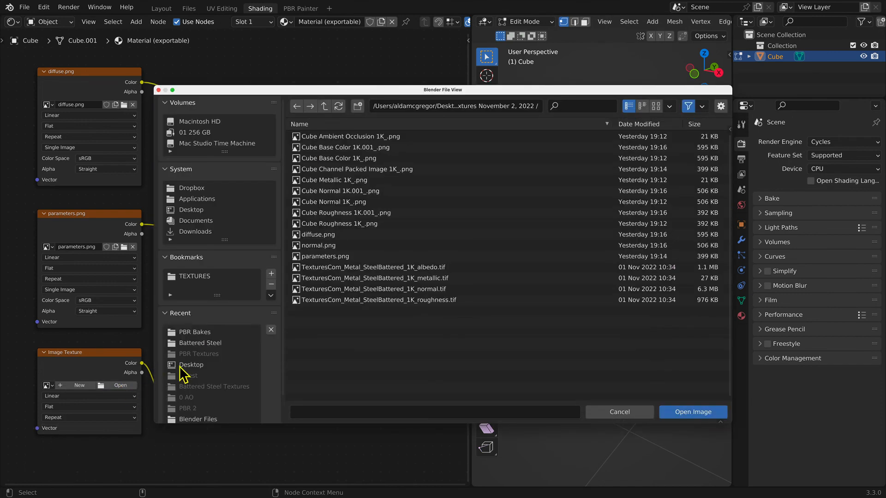
pyautogui.click(195, 333)
pyautogui.click(305, 213)
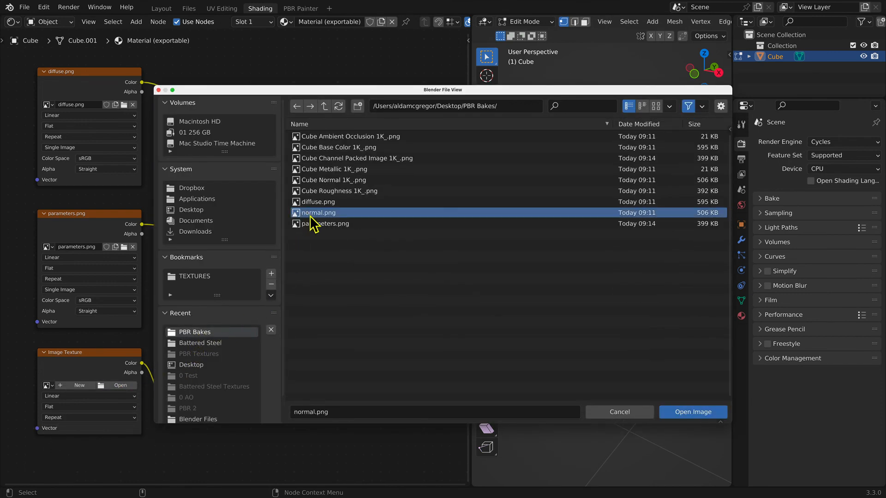
pyautogui.click(674, 414)
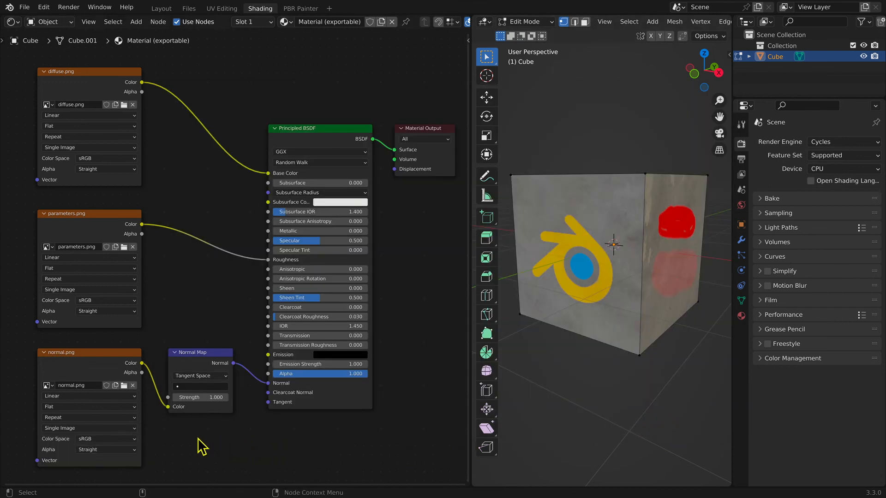
# Set the color space of the parameters.png and normal.png texture nodes to Non-Color
pyautogui.click(97, 301)
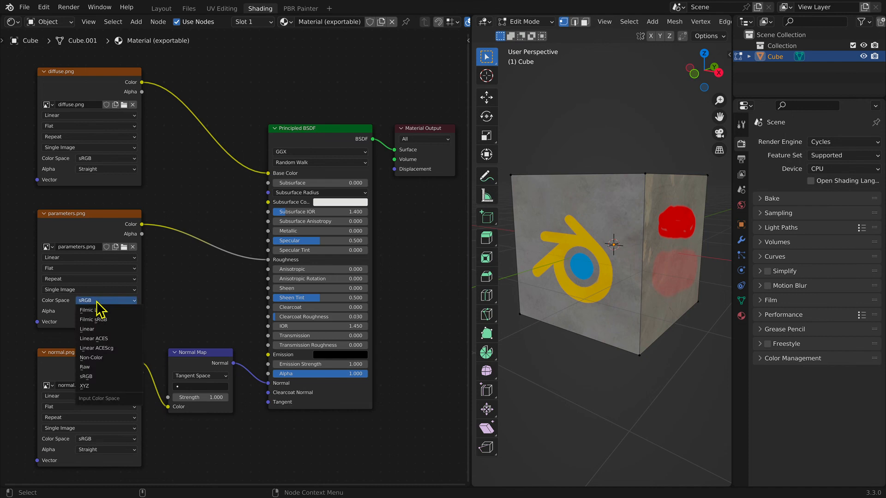
pyautogui.click(99, 357)
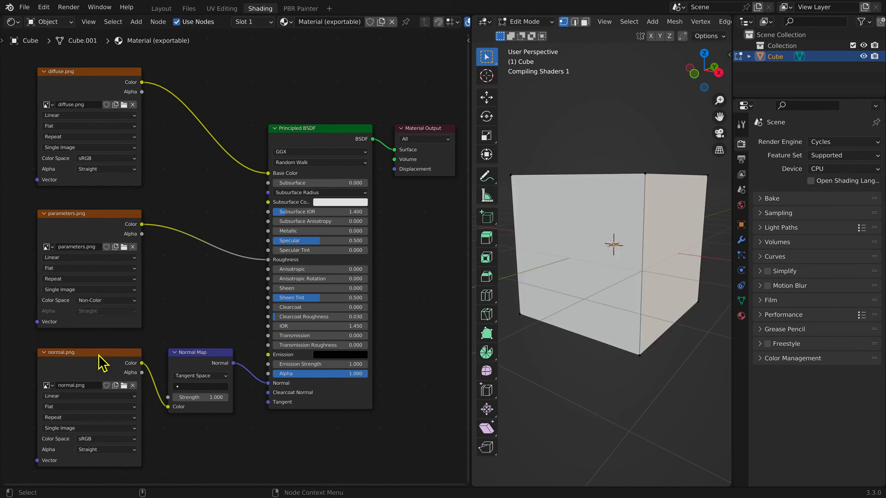
pyautogui.click(97, 439)
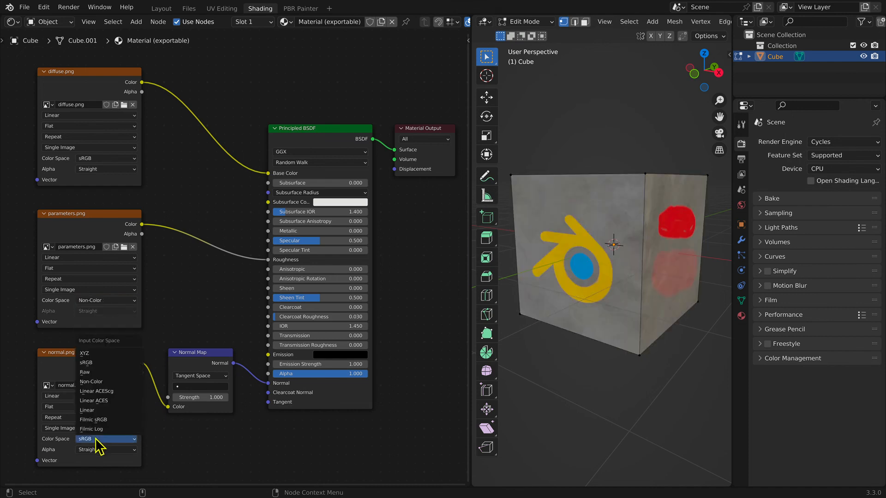
pyautogui.click(102, 383)
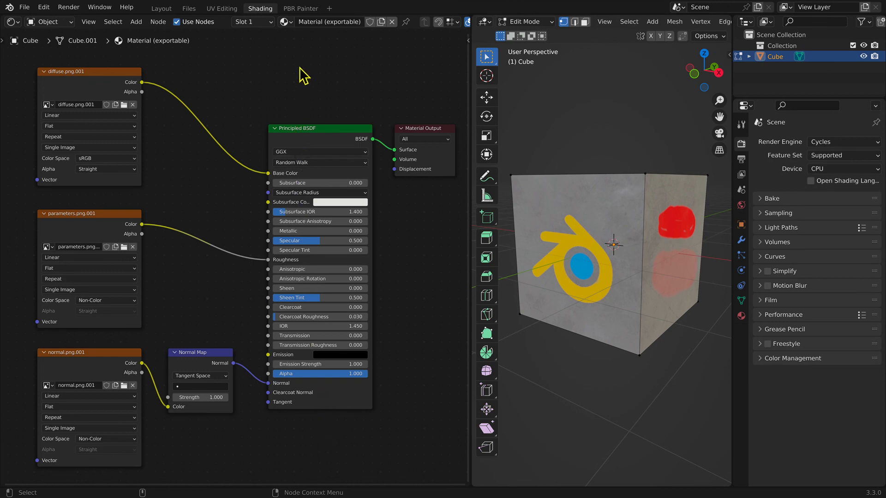
# Return to the PBR Painter workspace and rename the cube's exportable material as material.m.pbrmetal
pyautogui.click(301, 10)
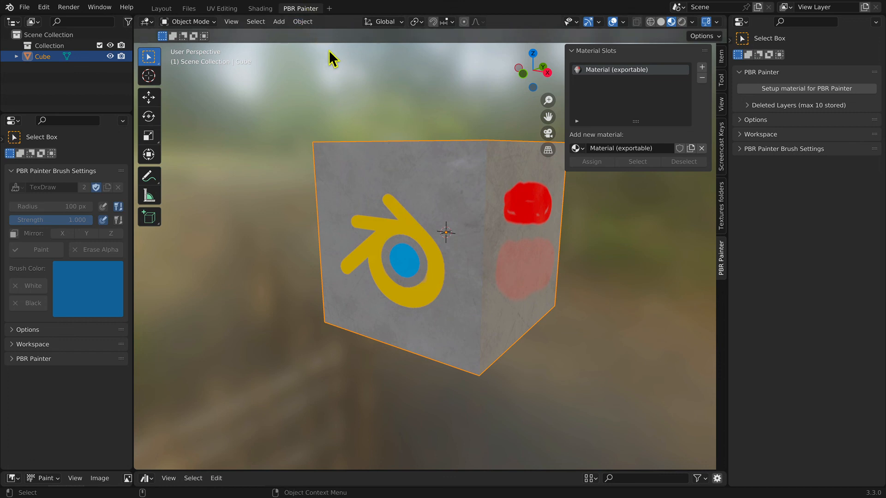
pyautogui.click(602, 148)
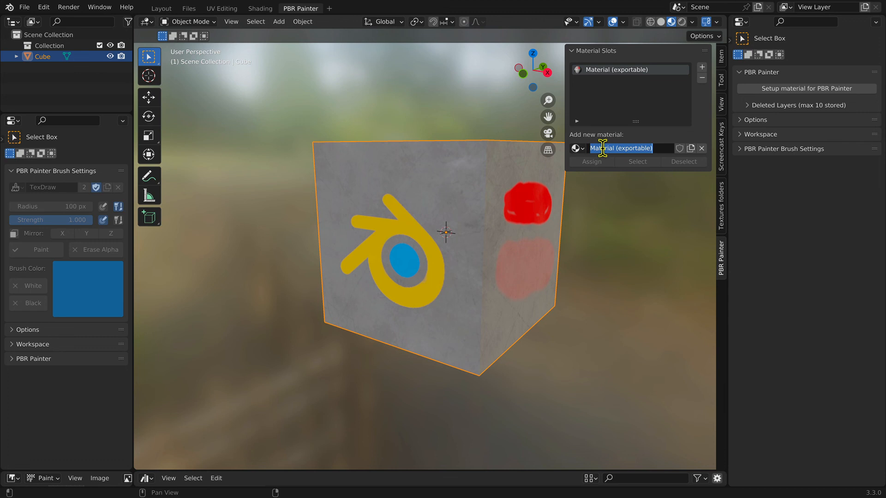
pyautogui.write('material.m.pbrmetal')
pyautogui.press('Return')
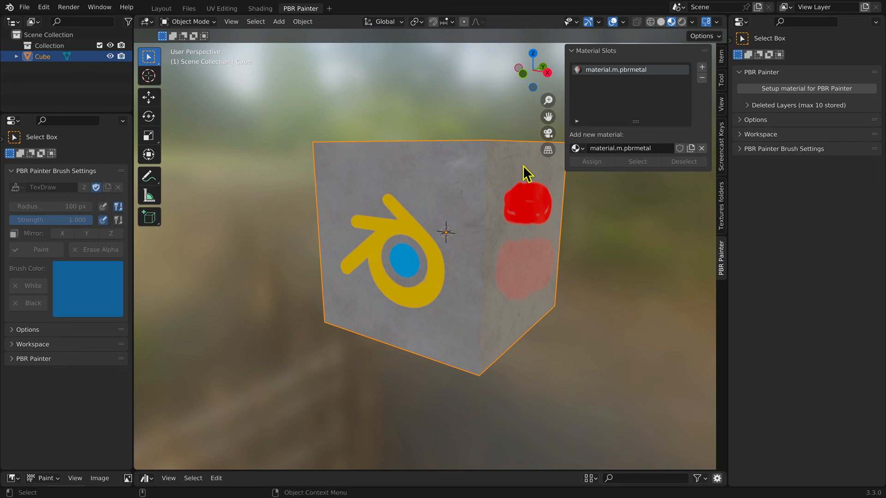
# In the Layout workspace, set the cube's X, Y and Z dimensions to 20 m each
pyautogui.click(162, 10)
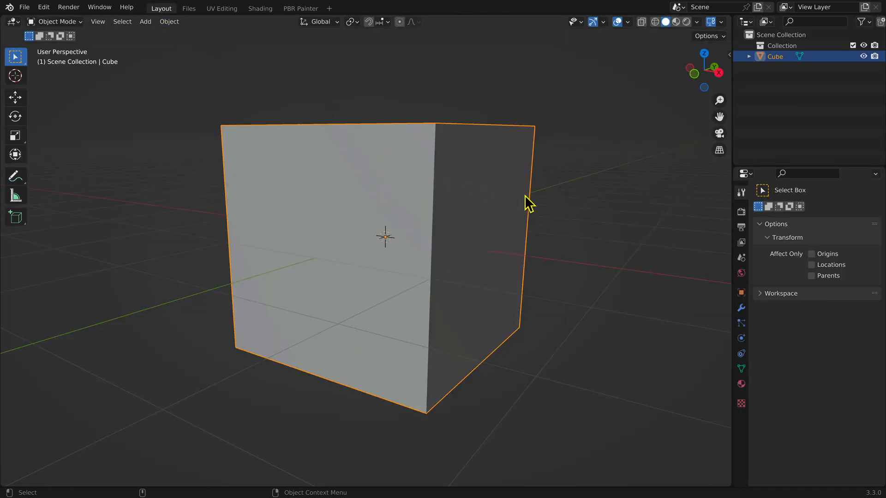
pyautogui.press('n')
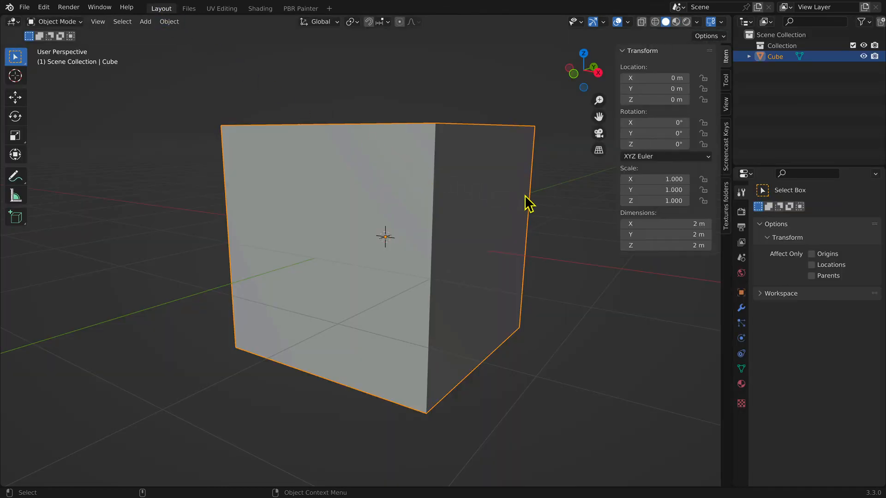
pyautogui.click(636, 223)
pyautogui.write('20')
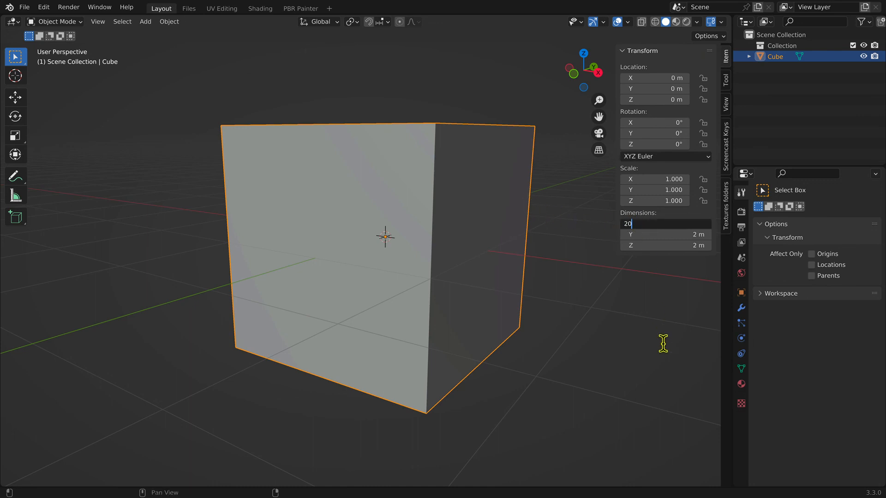
pyautogui.press('Tab')
pyautogui.write('20')
pyautogui.press('Tab')
pyautogui.write('20')
pyautogui.press('Tab')
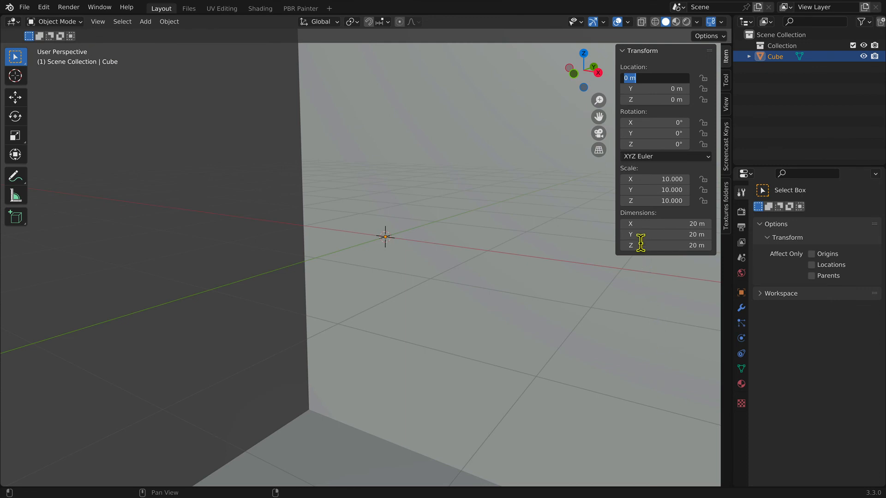
# Set the cube's Z location to 10 m and display the scene in Material Preview shading
pyautogui.click(627, 100)
pyautogui.click(626, 99)
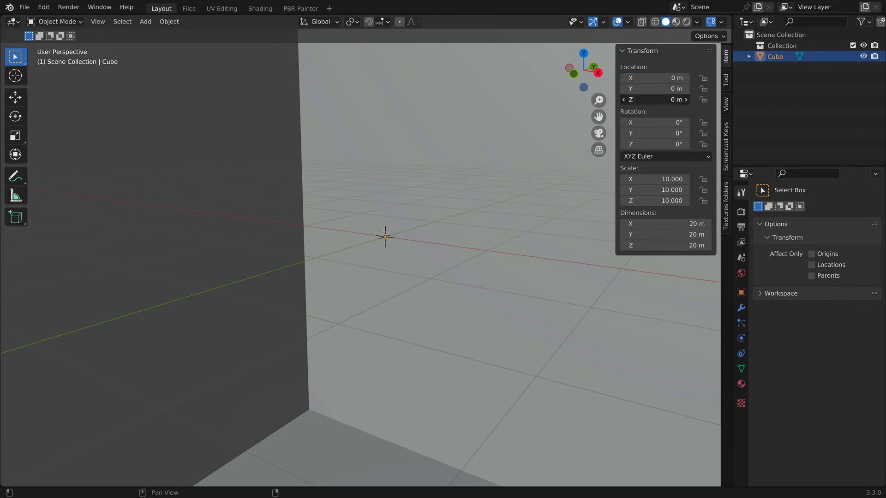
pyautogui.write('10')
pyautogui.press('Return')
pyautogui.scroll(-5, 401, 272)
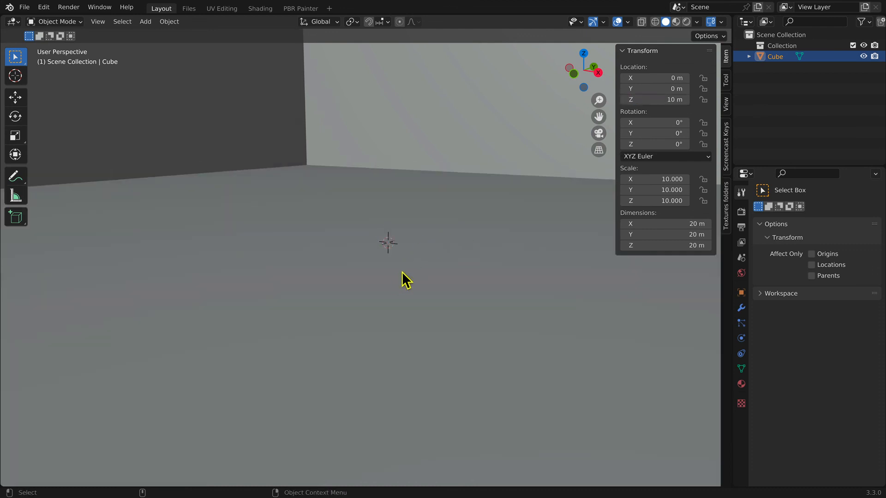
pyautogui.scroll(-7, 403, 273)
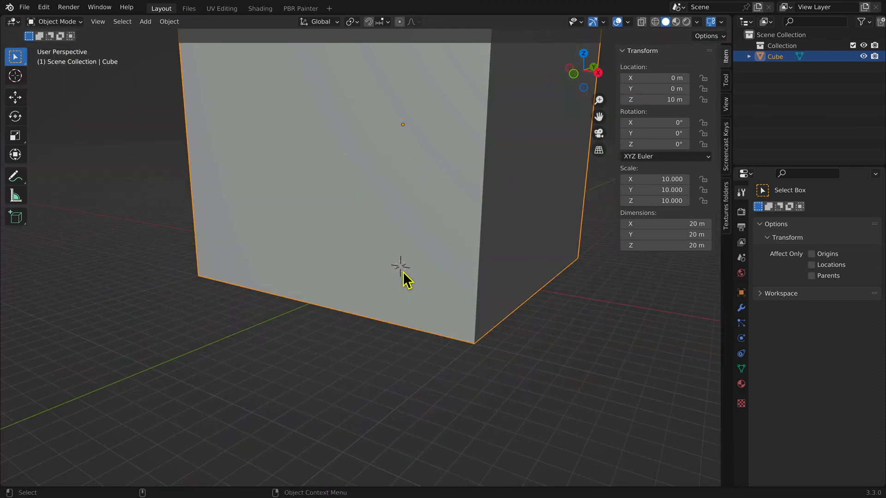
pyautogui.keyDown('shift'); pyautogui.moveTo(406, 271); pyautogui.dragTo(380, 316, button='middle'); pyautogui.keyUp('shift')
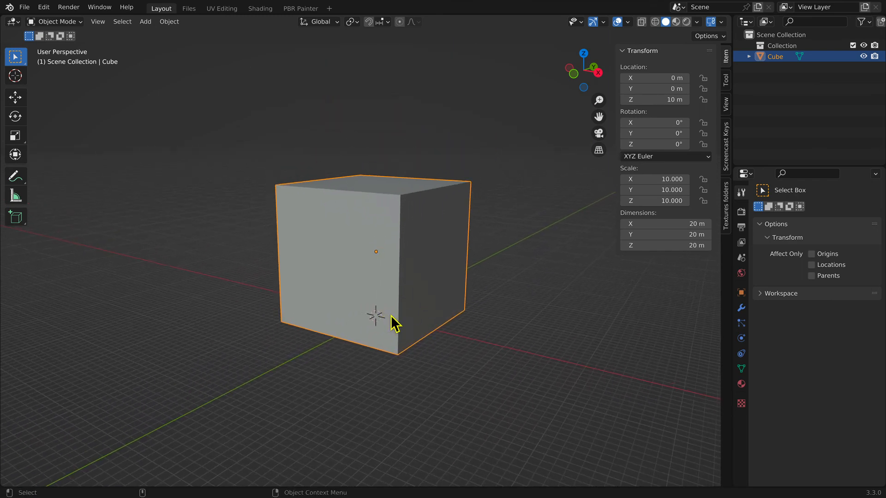
pyautogui.click(676, 23)
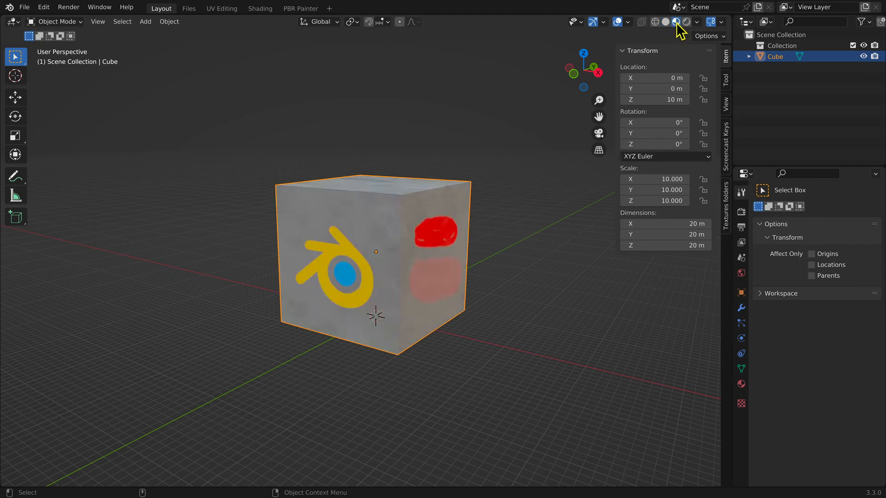